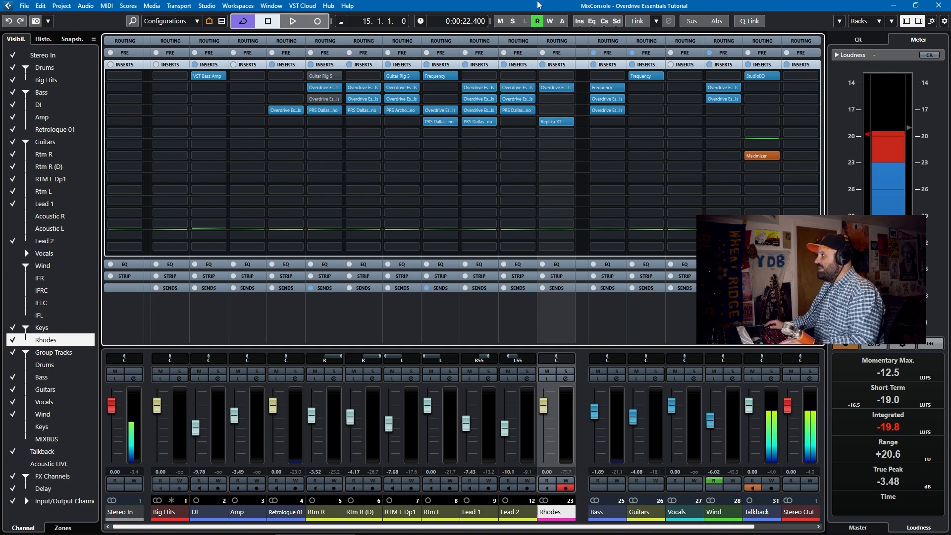
Switch to the Project window, open the Audio Performance monitor to examine the system load, and close it
key("F3")
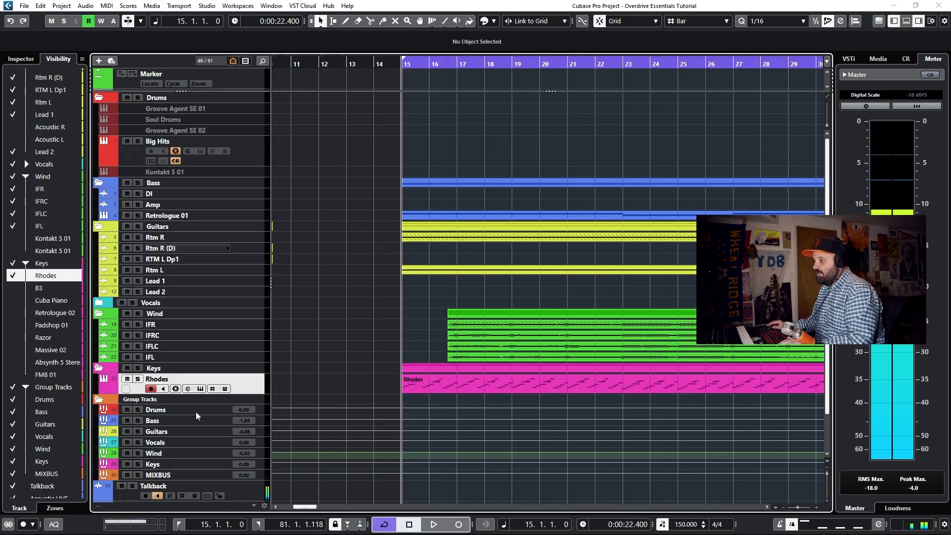
mouse_move(130, 531)
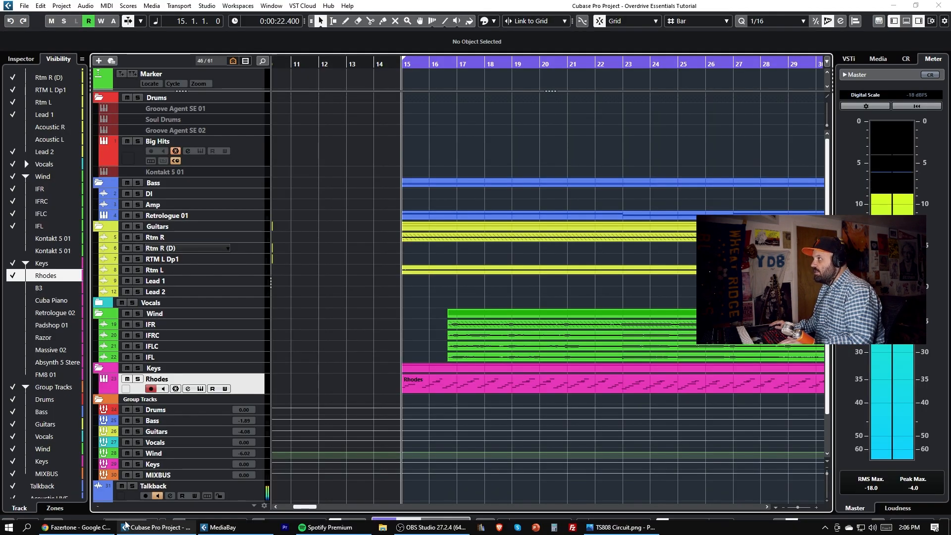
left_click(136, 526)
left_click(137, 527)
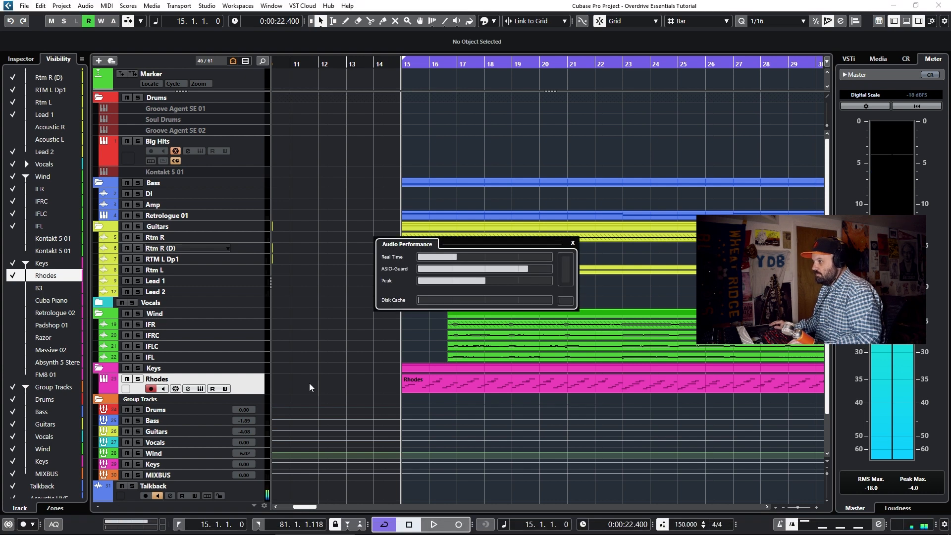
left_click_drag(488, 242, 433, 202)
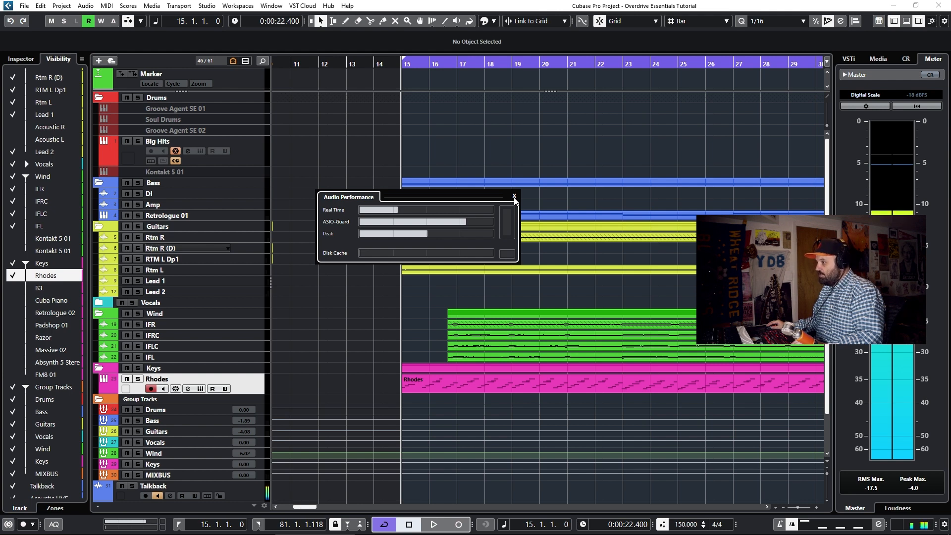
left_click(514, 196)
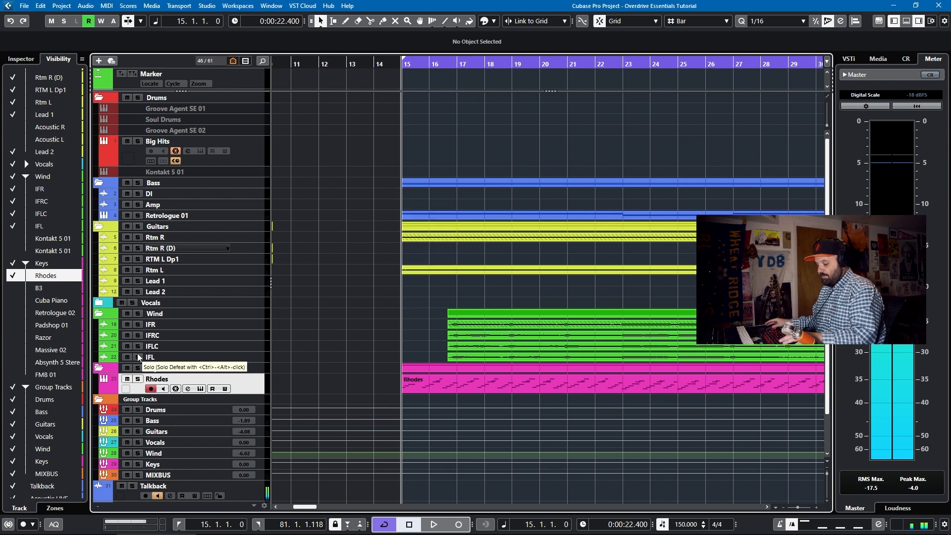
Set the Talkback channel to solo defeat in the MixConsole and return to the Project window
key("F3")
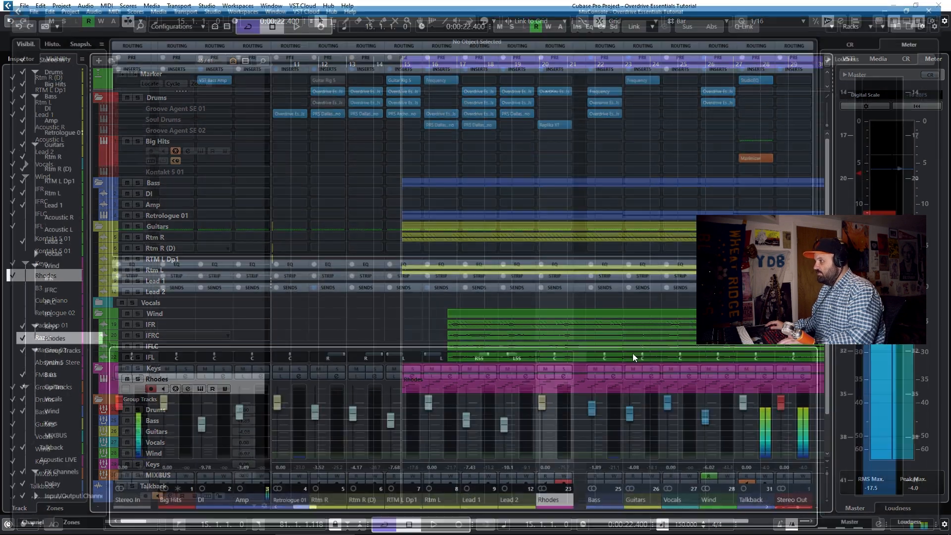
left_click(772, 372)
key("F3")
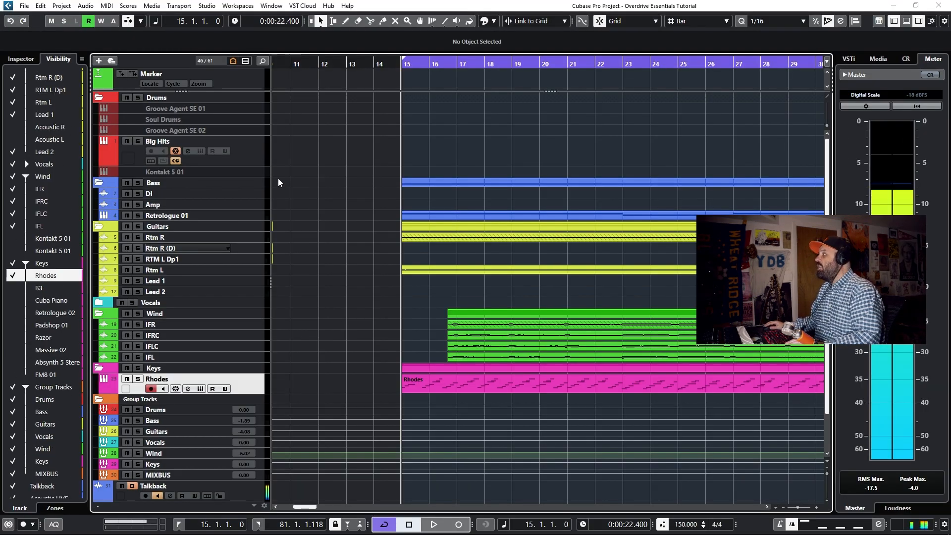
Show the Rhodes track's inserts in the Inspector and audition the track soloed with Overdrive Essentials active and bypassed
left_click(15, 60)
left_click(37, 288)
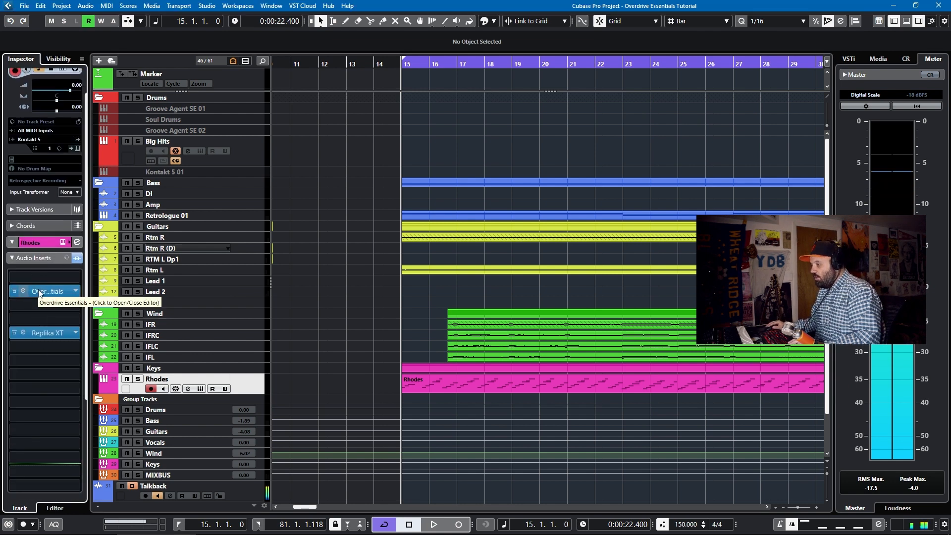
left_click(138, 379)
key("space")
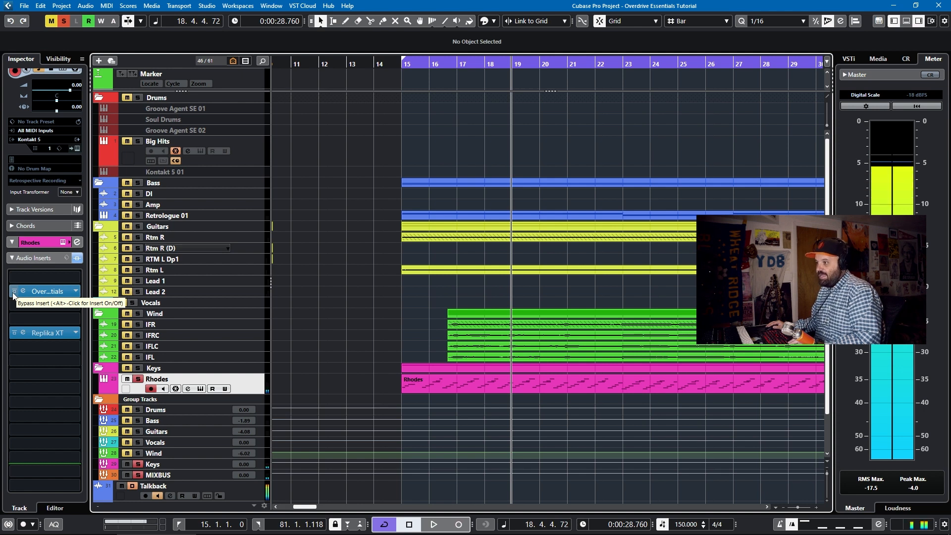
left_click(13, 293)
key("space")
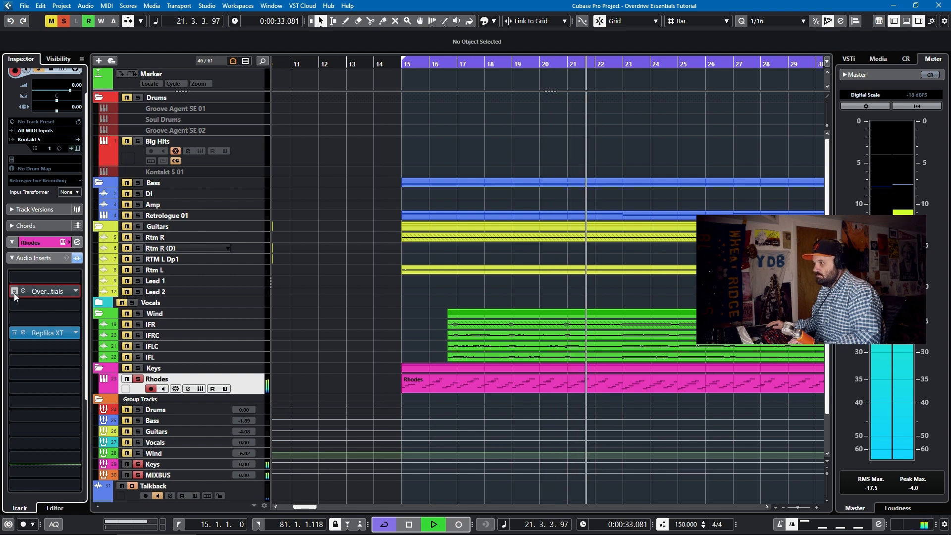
key("space")
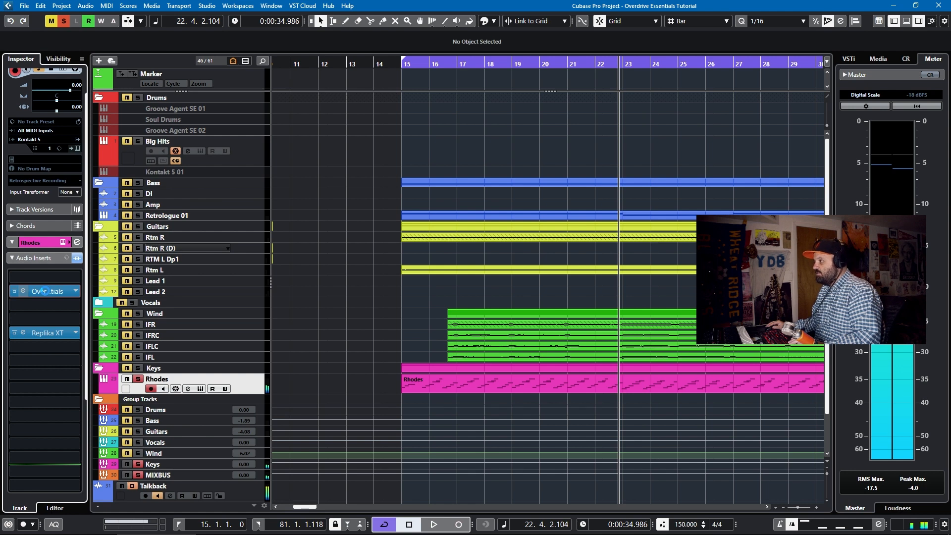
Compare the soloed Rhodes with its Nark pedal bypassed and active from the open plug-in editor, ending with the editor closed and solo off
left_click(45, 291)
left_click_drag(480, 135, 304, 98)
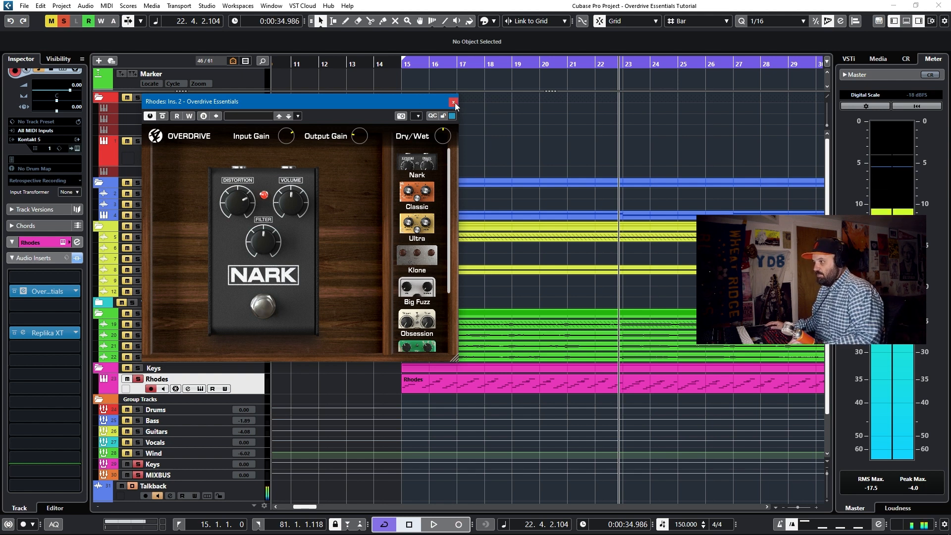
key("space")
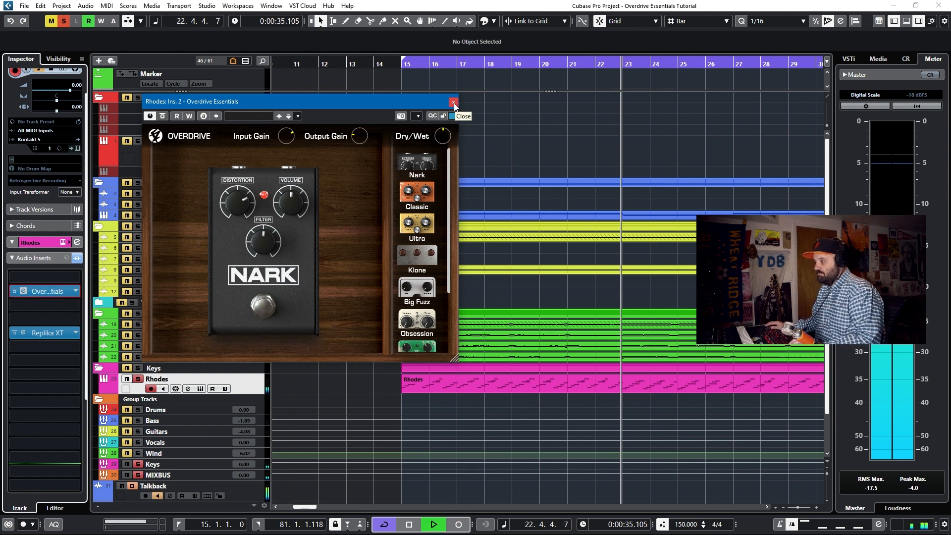
left_click(162, 116)
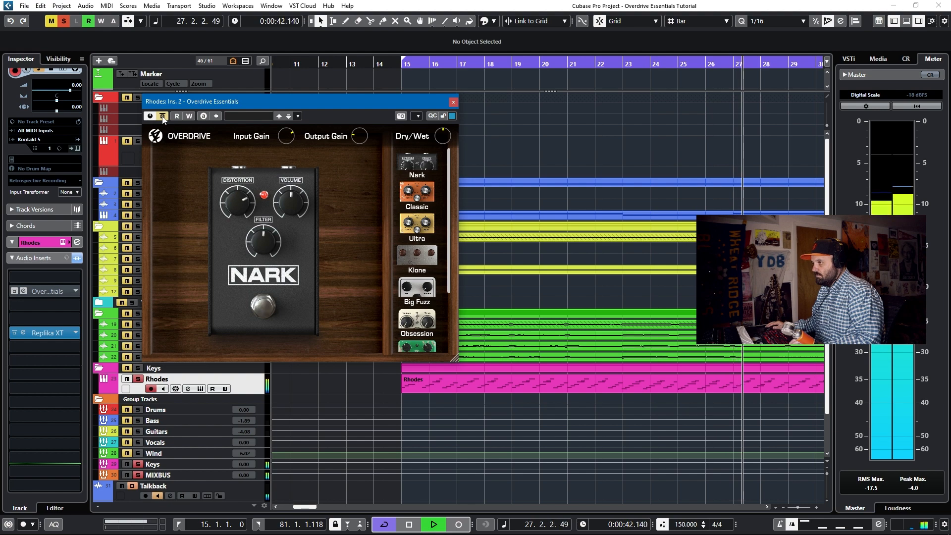
left_click(163, 119)
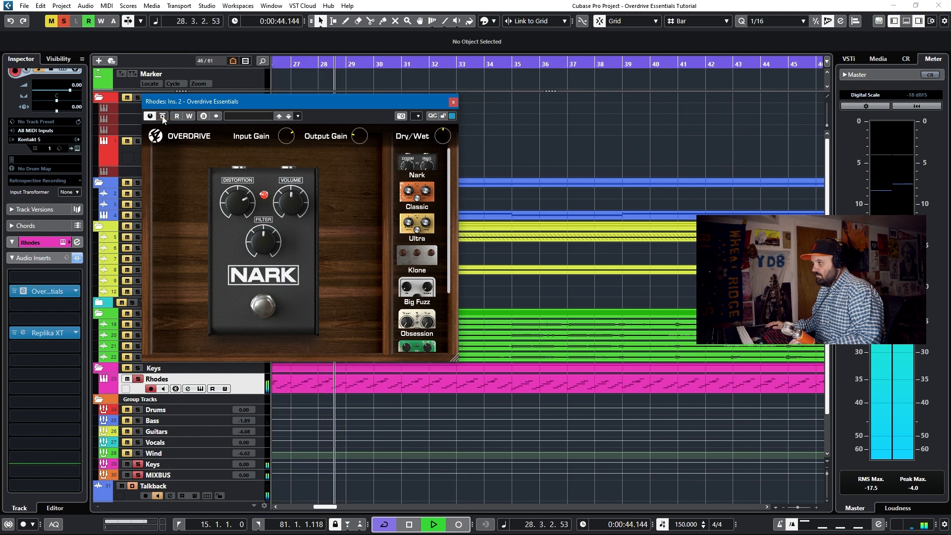
key("space")
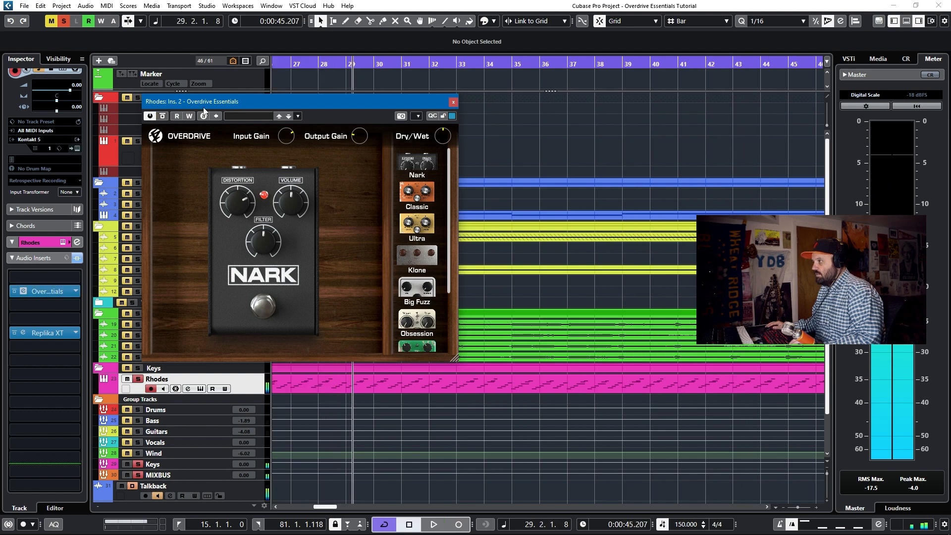
left_click(453, 103)
left_click(137, 380)
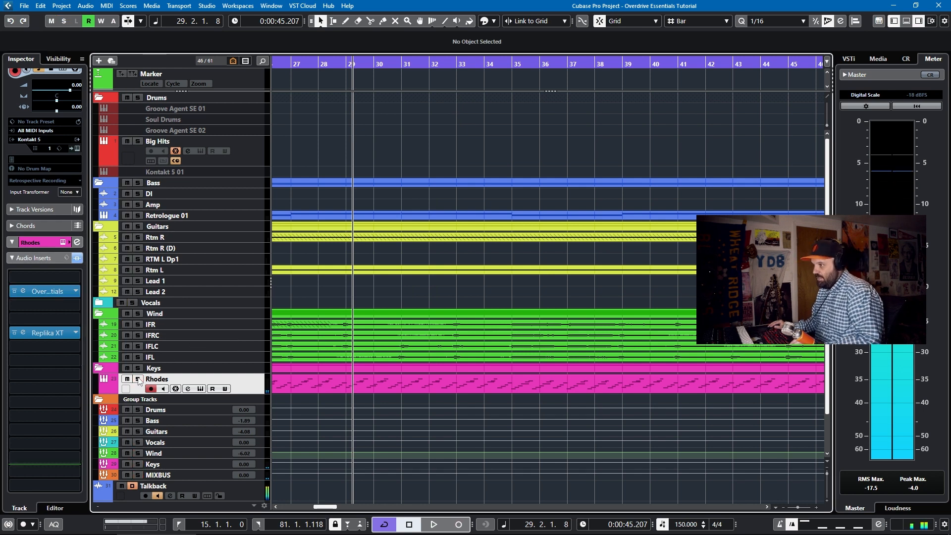
Return the playhead to the left locator at bar 15 and play the Guitars folder soloed
scroll(352, 323, "left", 15)
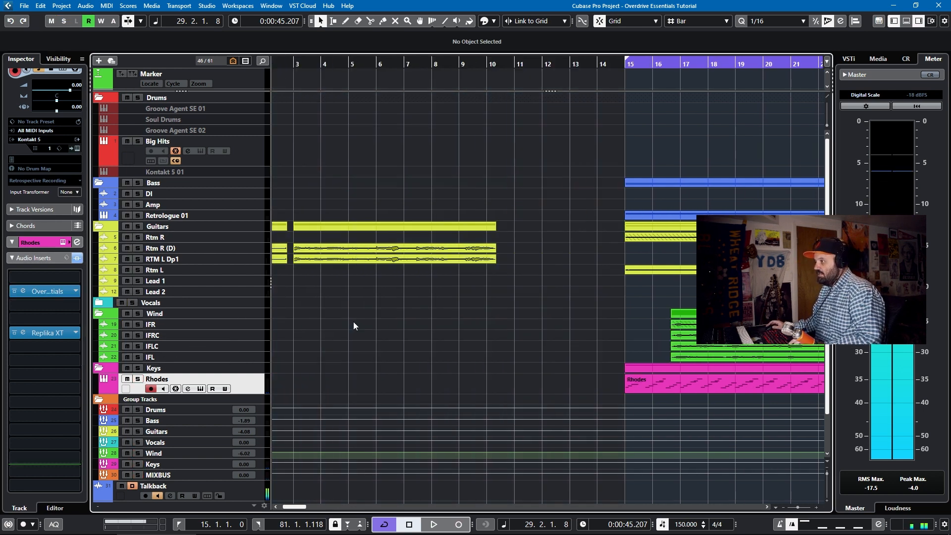
scroll(296, 297, "right", 4)
key("KP_1")
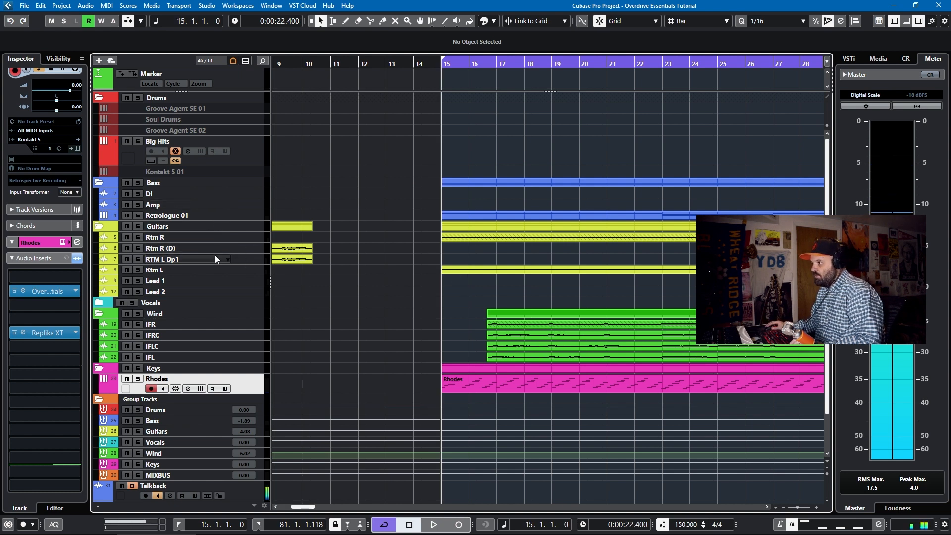
left_click(139, 227)
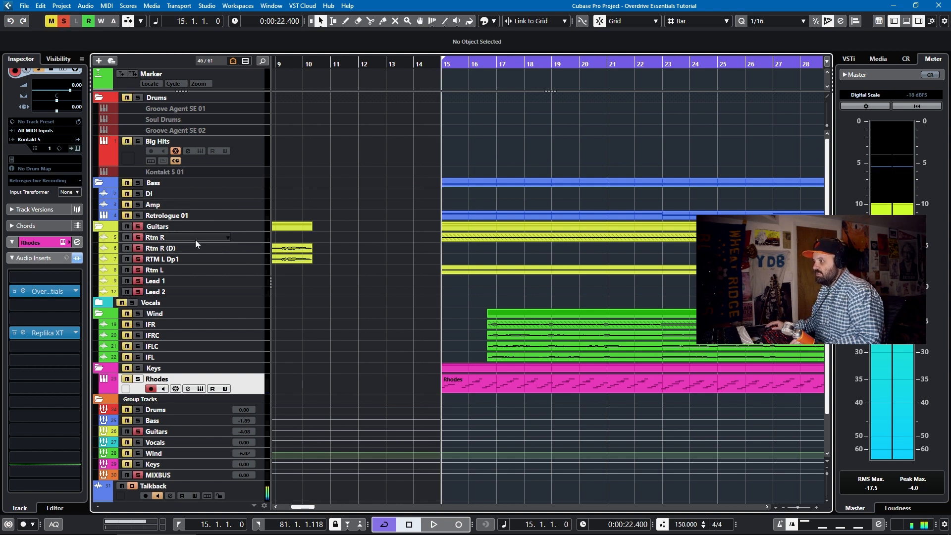
key("space")
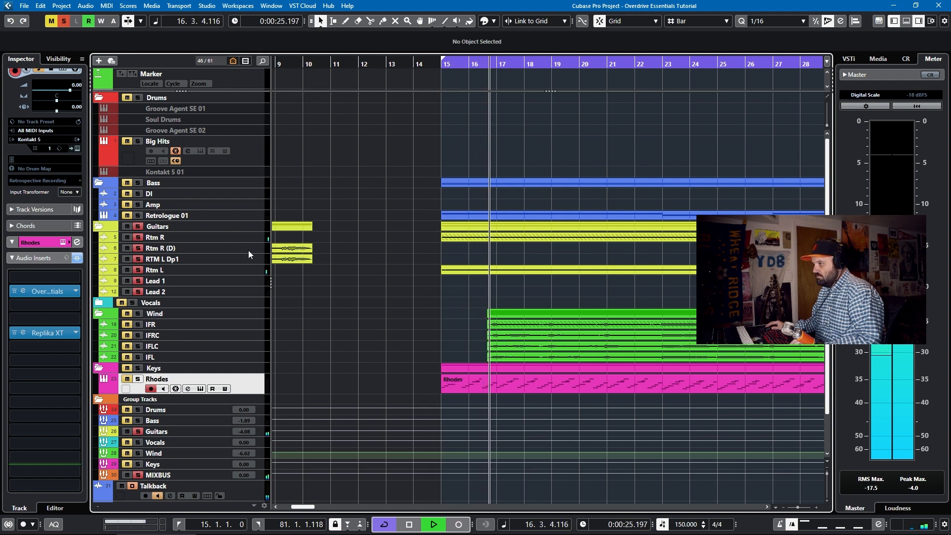
Increase the track heights of Rtm R and Rtm L to enlarge their waveforms
left_click(248, 237)
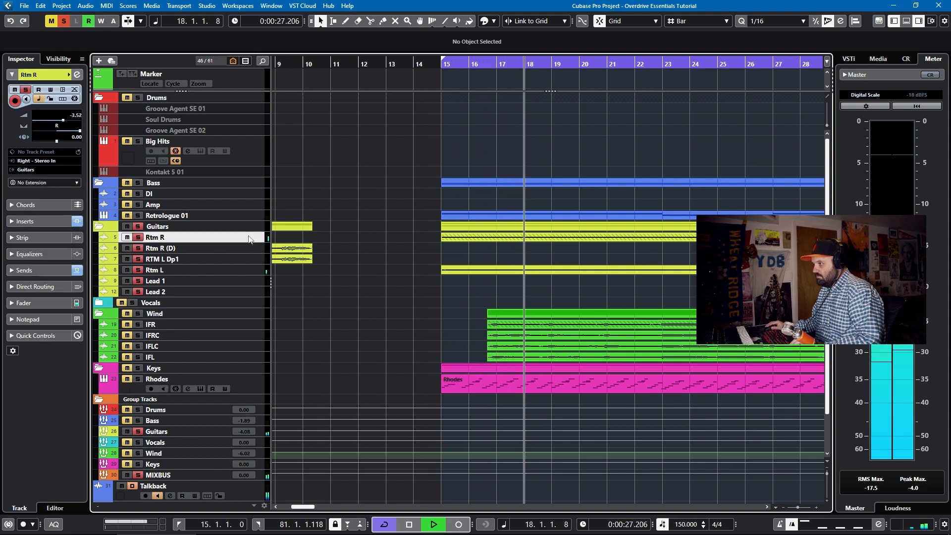
left_click_drag(247, 242, 247, 274)
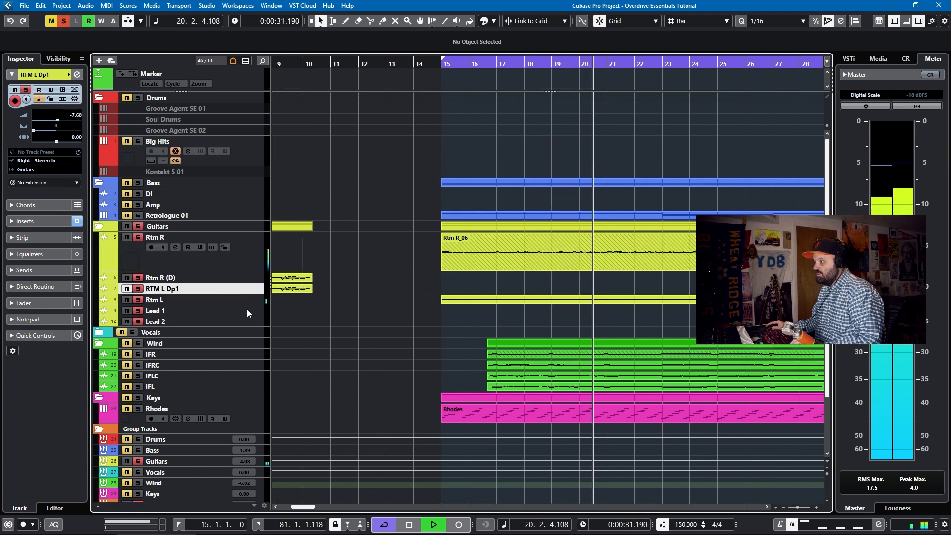
left_click_drag(247, 305, 245, 346)
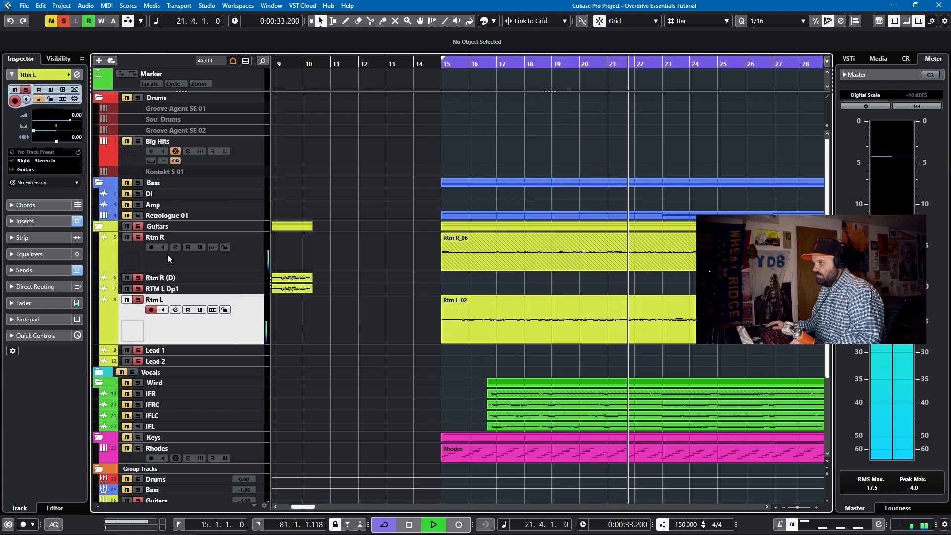
Open Rtm R's insert 2 Overdrive Essentials with the Blues Overdrive pedal, audition the guitars with it, and close the editor
left_click(248, 252)
left_click(55, 221)
left_click(45, 138)
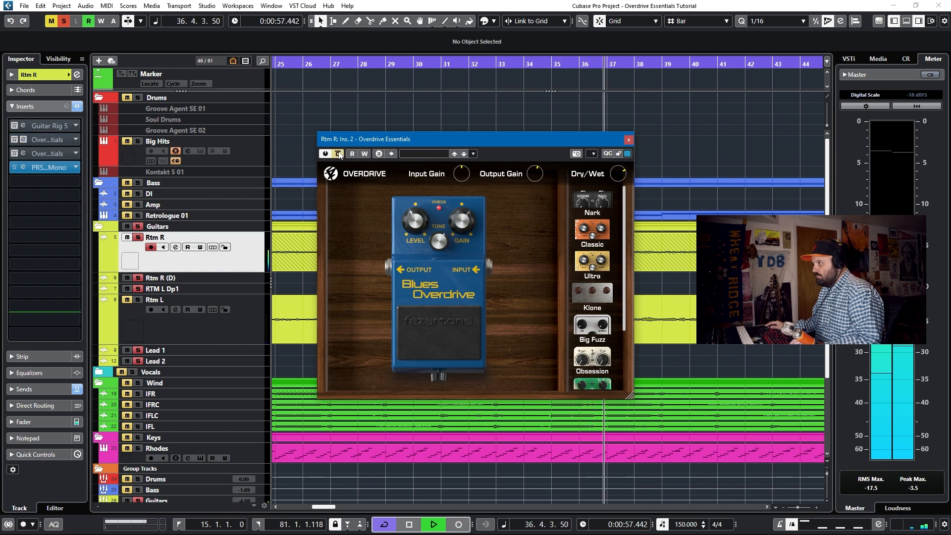
key("space")
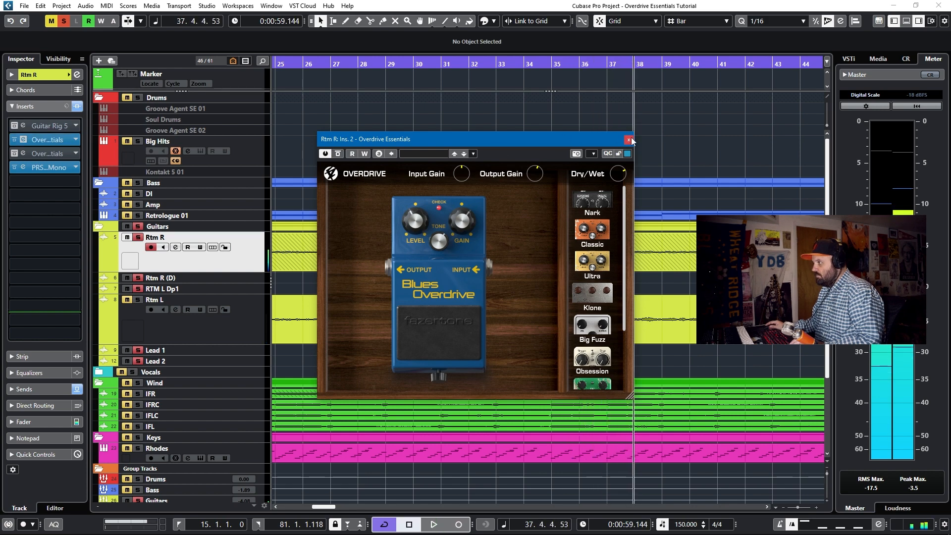
left_click(629, 139)
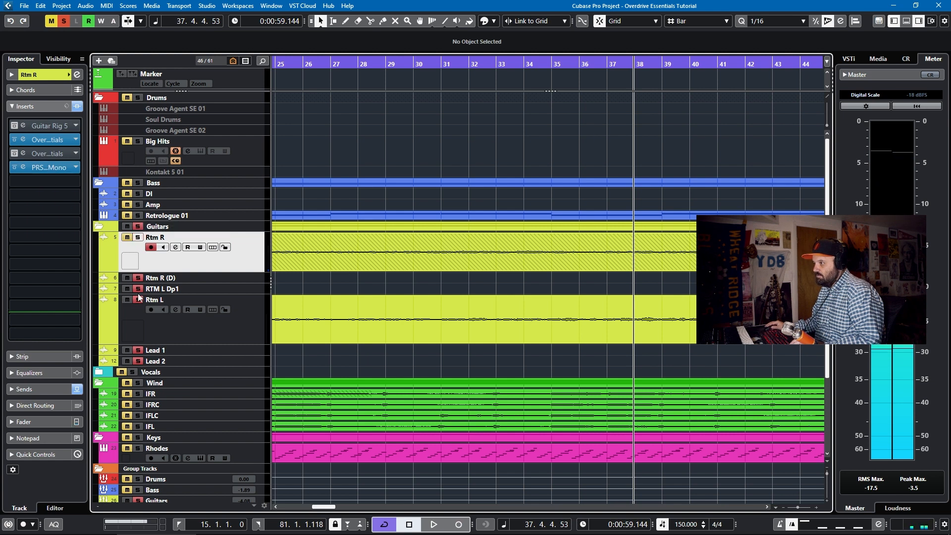
Audition Rtm L with its insert 4 Klone pedal open, close the editor, and unsolo the Guitars folder
left_click(228, 328)
left_click(50, 171)
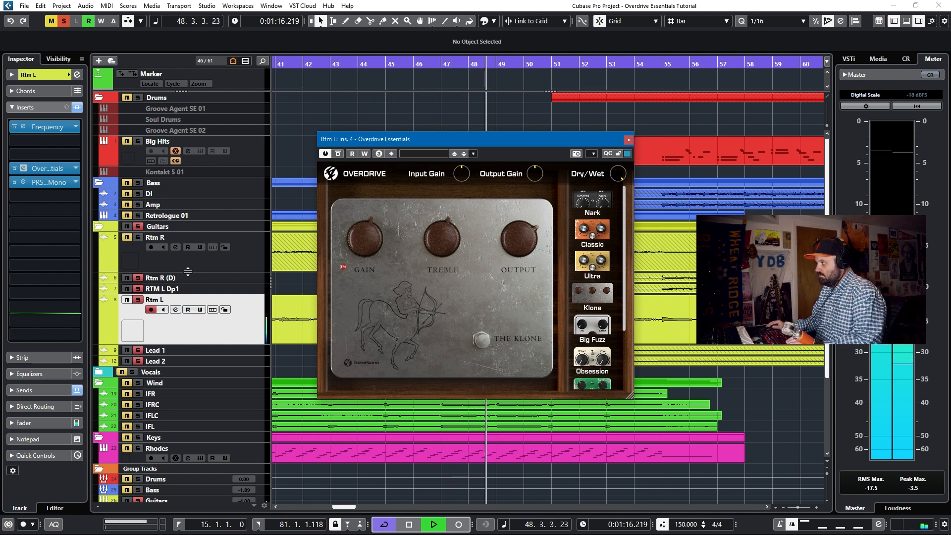
key("space")
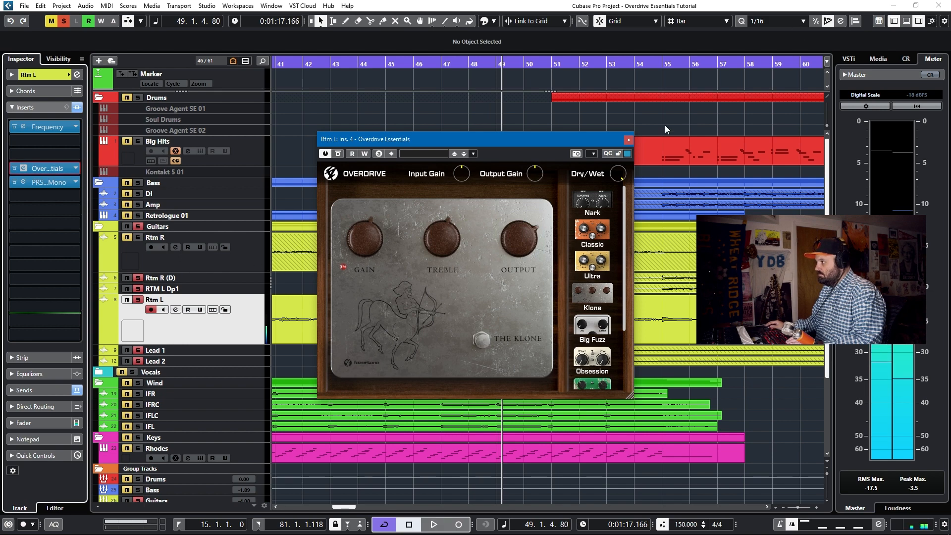
left_click(630, 140)
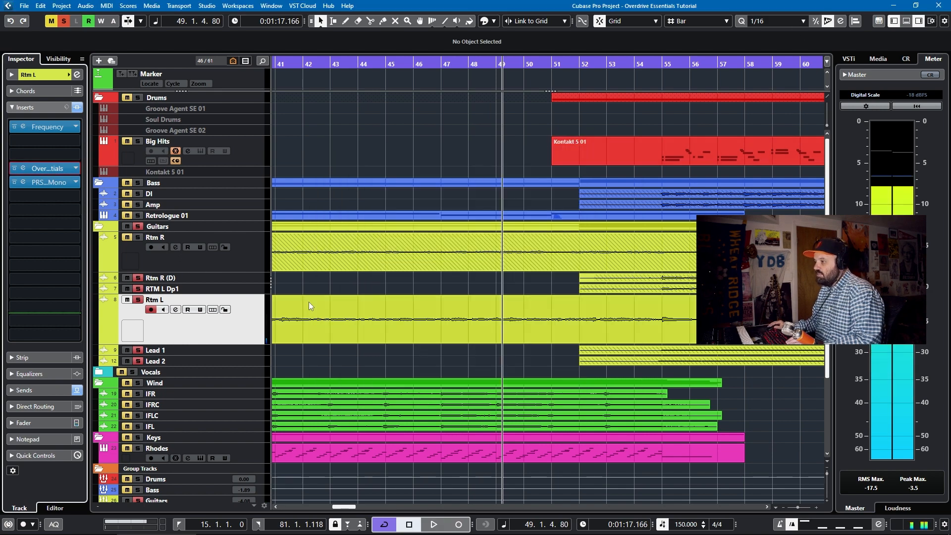
left_click(138, 227)
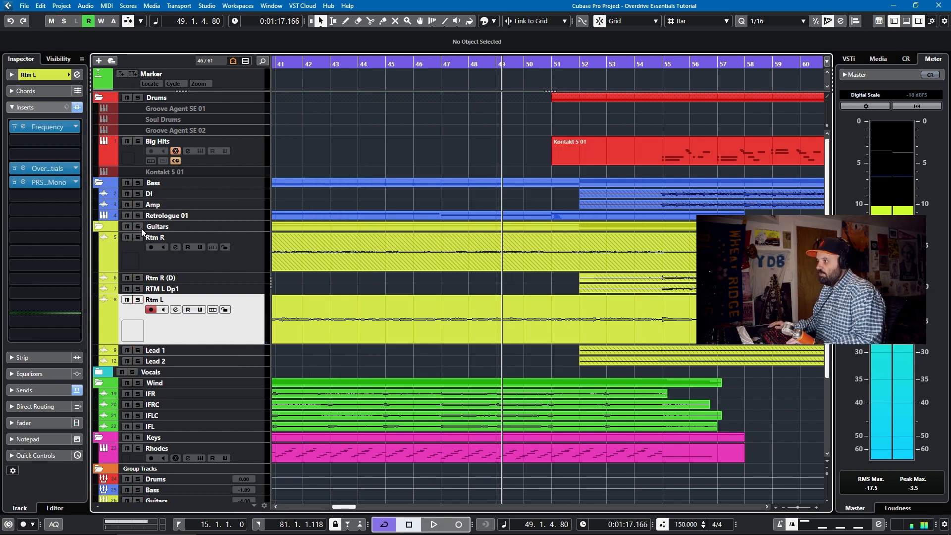
Select the IFR, IFRC, IFLC and IFL tracks, play the Wind folder soloed from an earlier bar, and show the MixConsole
left_click(237, 393)
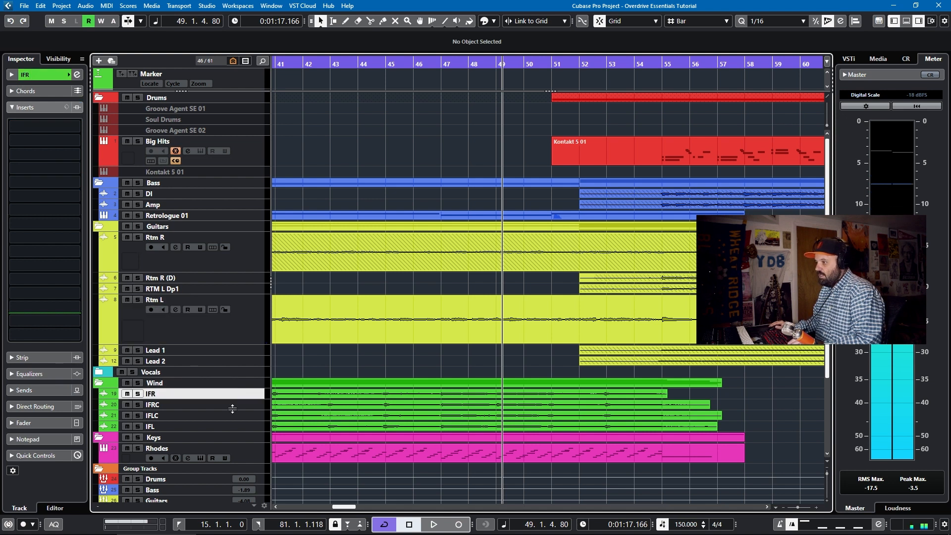
left_click(234, 418, "shift")
left_click(234, 425, "shift")
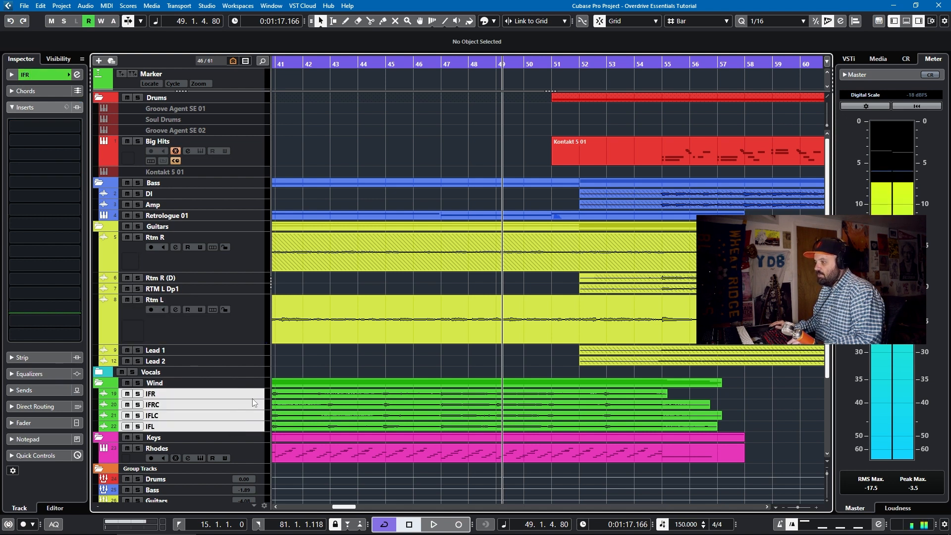
left_click(139, 383)
key("KP_Subtract")
key("space")
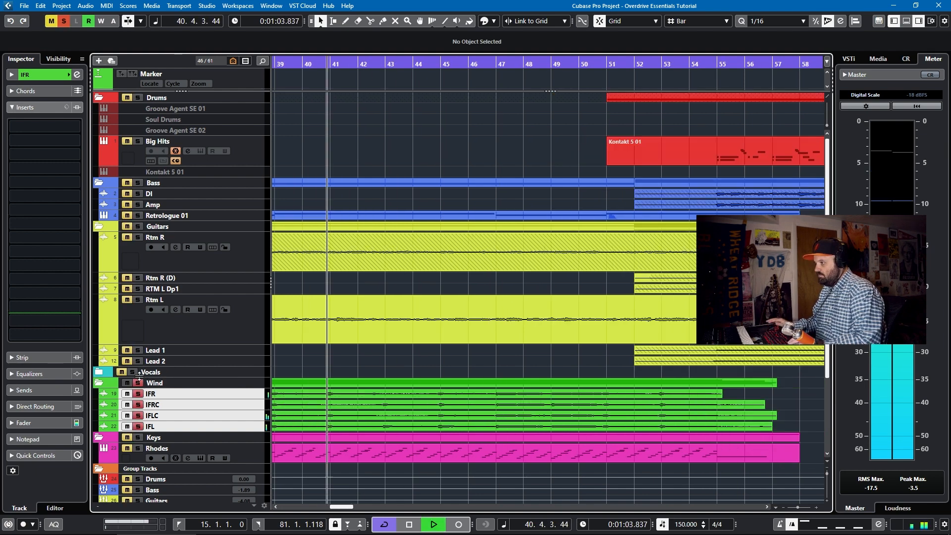
key("F3")
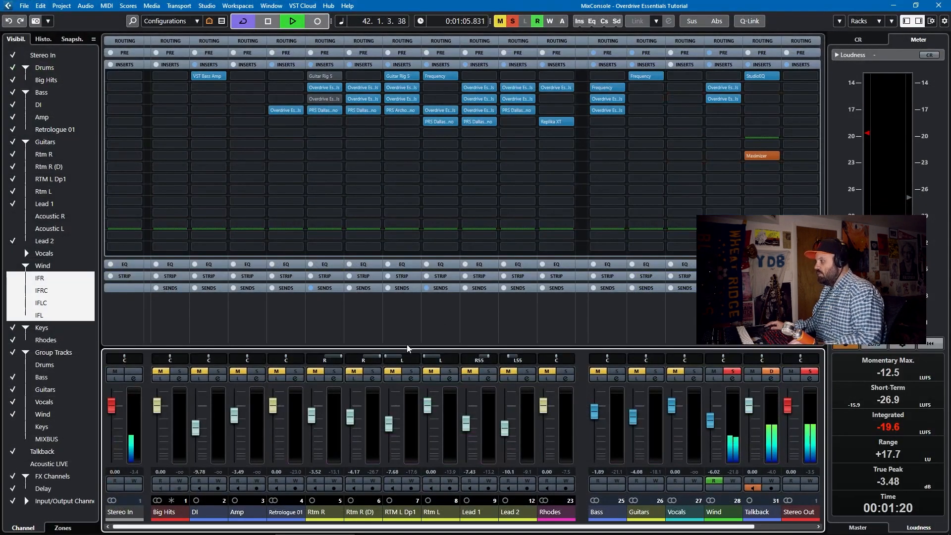
View the Wind group's insert 2 Arbiter pedal during playback, close it, and open the insert 3 Ultra Overdrive pedal
left_click(724, 88)
left_click(724, 87)
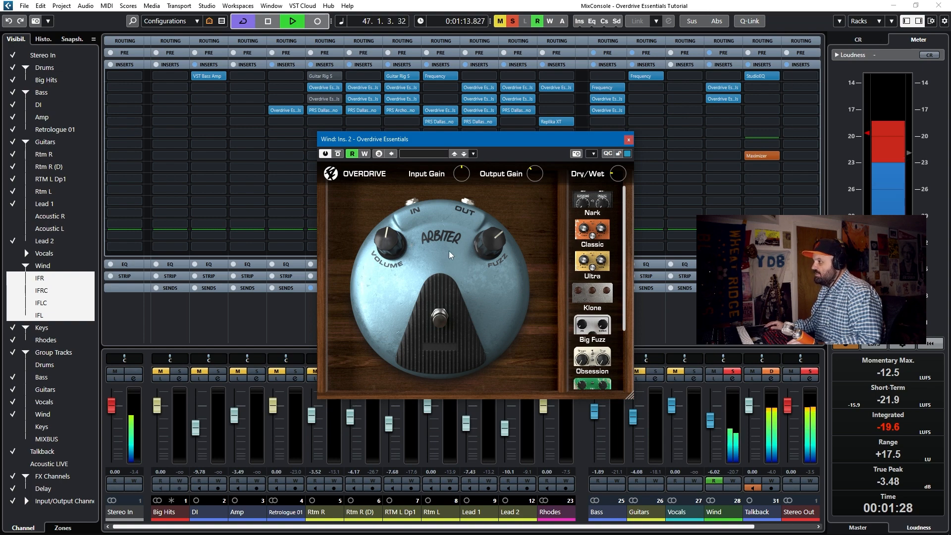
left_click(627, 141)
left_click(725, 99)
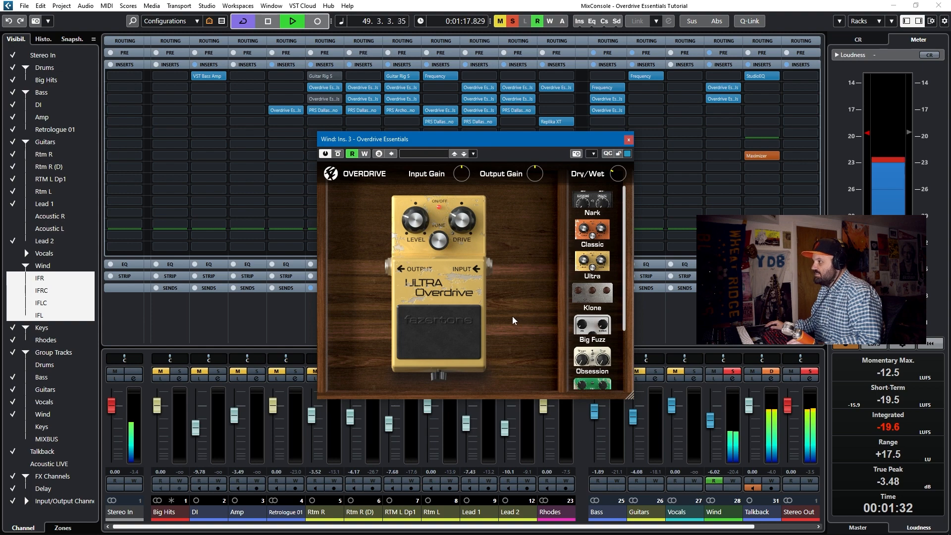
Compare the Wind group with its inserts bypassed and active twice, leaving them active, and stop playback
left_click(710, 65)
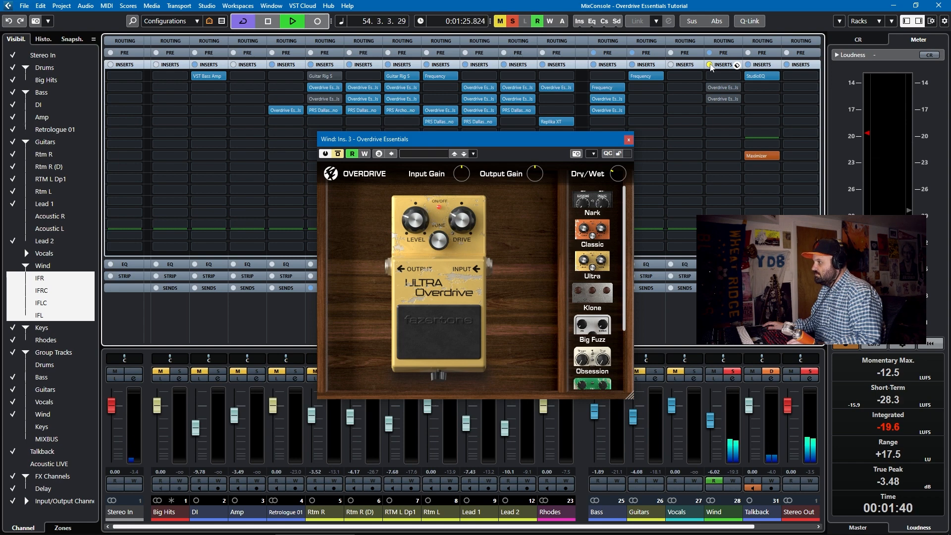
left_click(710, 64)
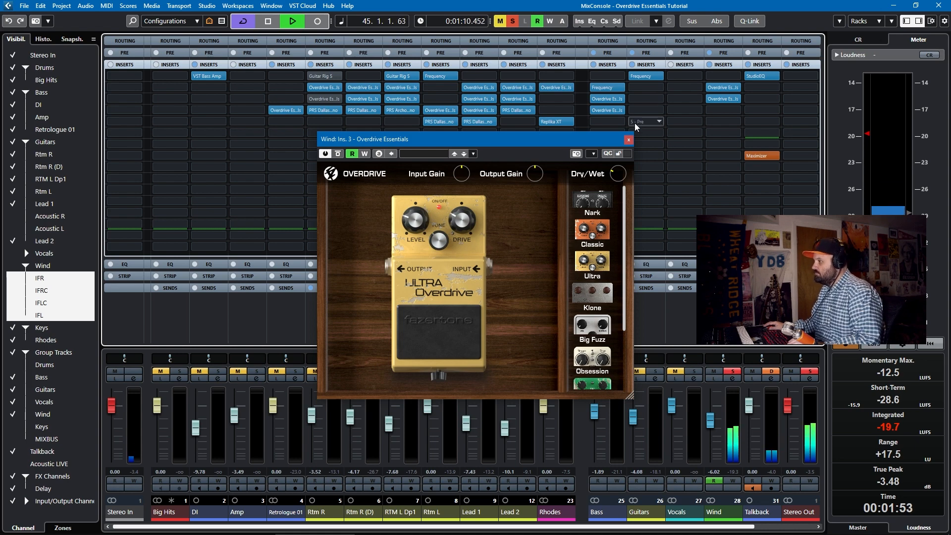
left_click(710, 64)
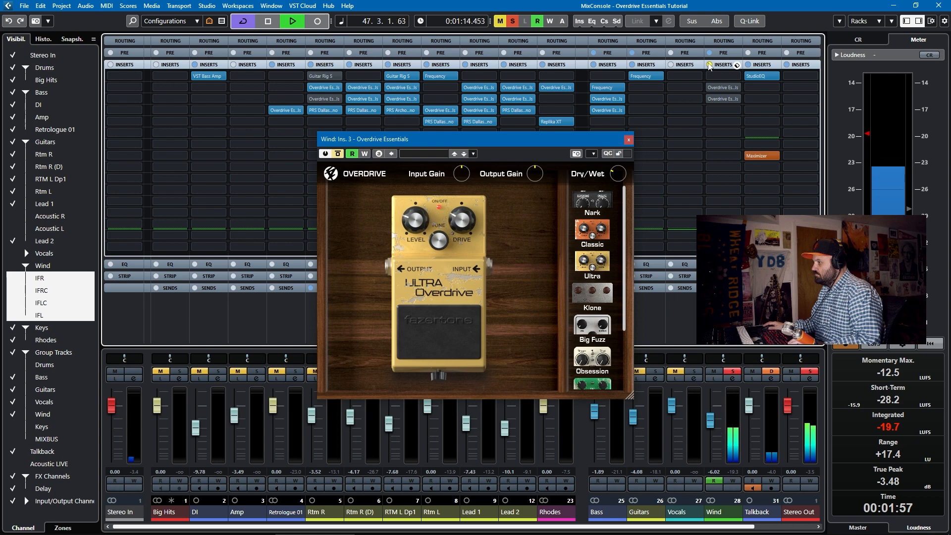
left_click(710, 64)
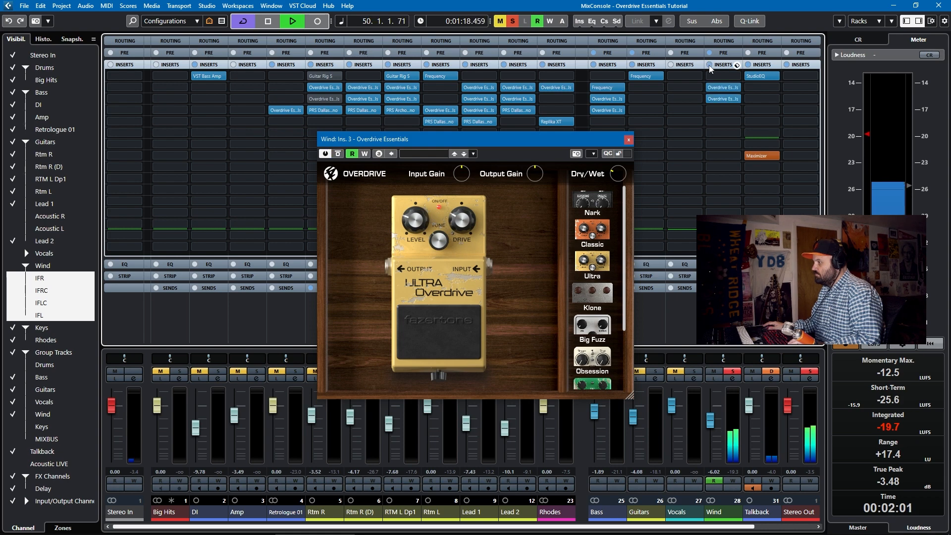
key("space")
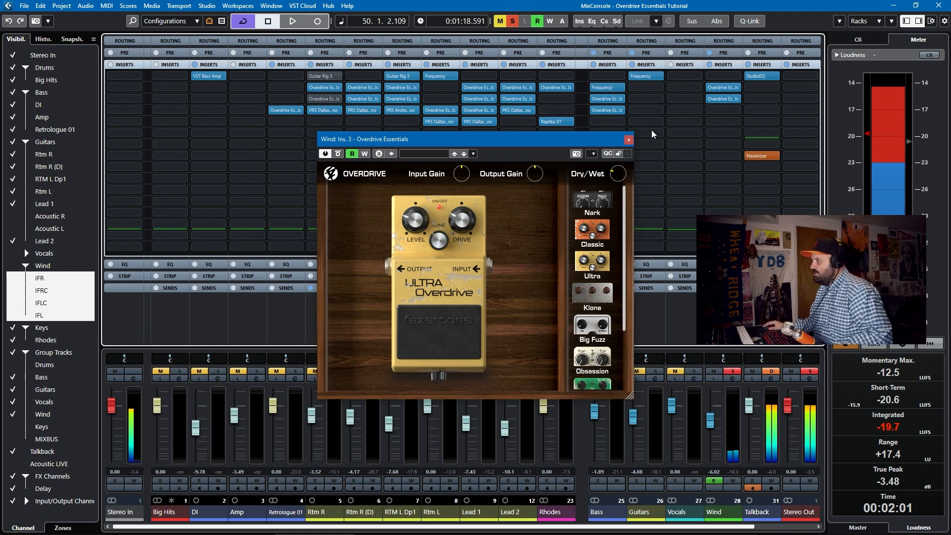
Arrange the Wind group's insert 3 Ultra Overdrive and insert 2 Arbiter editors side by side
left_click_drag(514, 143, 308, 149)
left_click(723, 88)
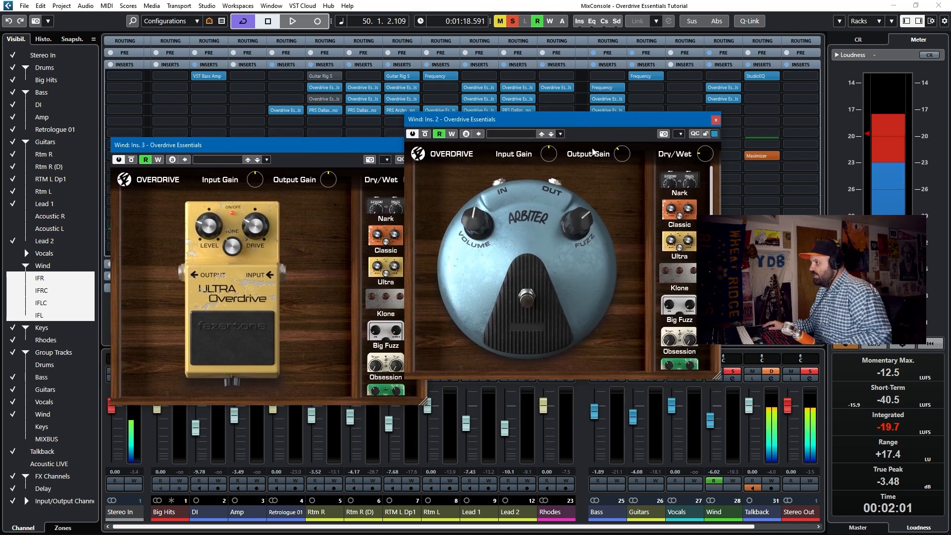
left_click_drag(537, 123, 573, 149)
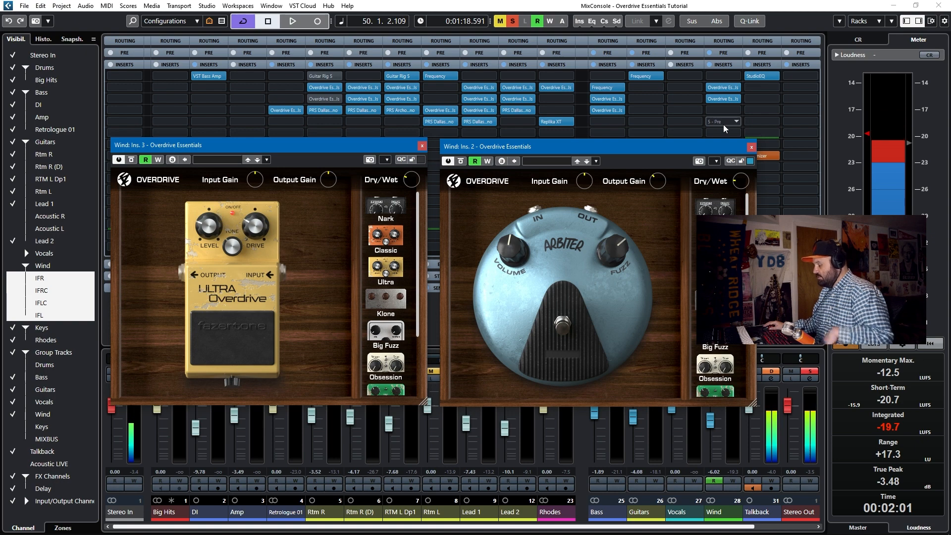
During Wind playback, lower the Ultra Overdrive's Dry/Wet mix and set the Arbiter's Dry/Wet to 28.80%
key("space")
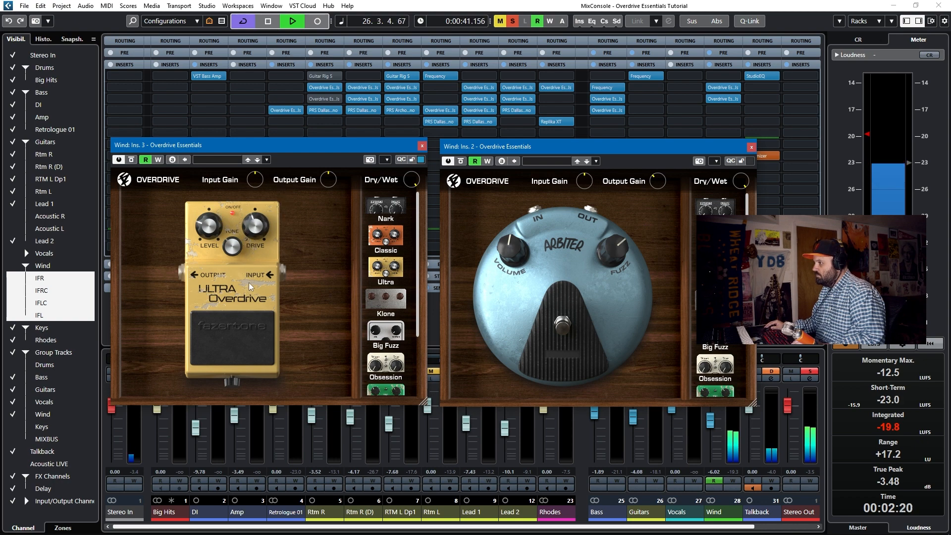
left_click_drag(394, 233, 392, 249)
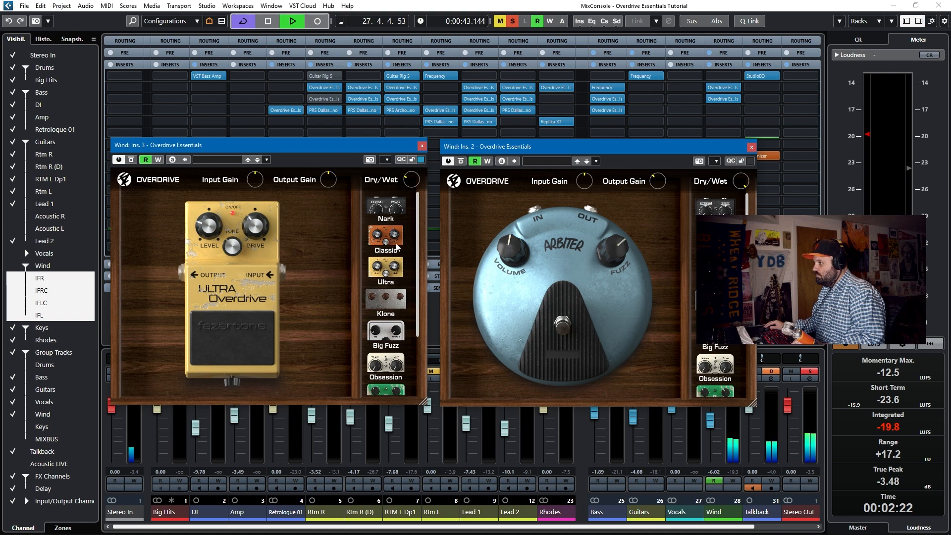
left_click_drag(741, 181, 740, 184)
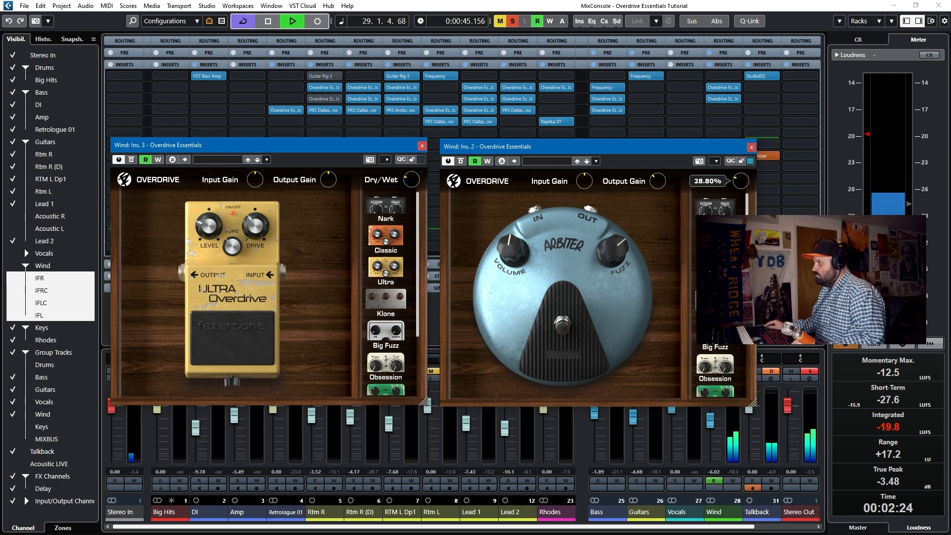
Stop playback, close both Wind pedal editors, and return to the Project window
left_click(752, 148)
key("space")
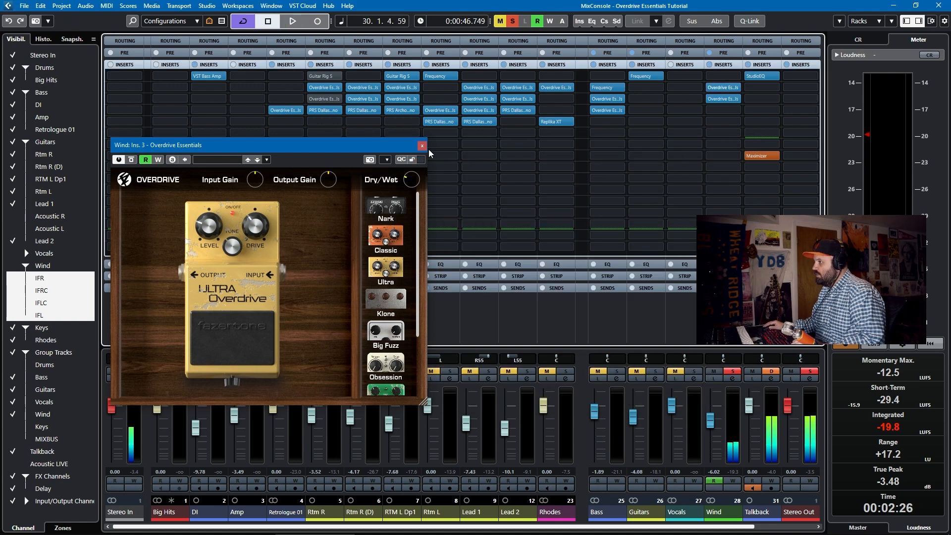
left_click(422, 145)
key("F3")
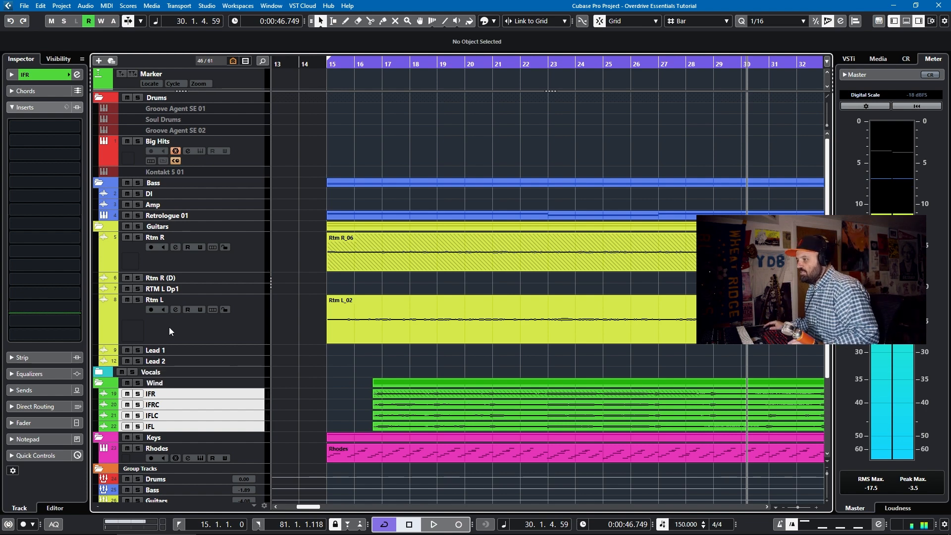
Play the full mix from bar 49 into the section where the Big Hits and distorted guitars enter, and stop
scroll(174, 319, "down", 3)
scroll(248, 321, "up", 3)
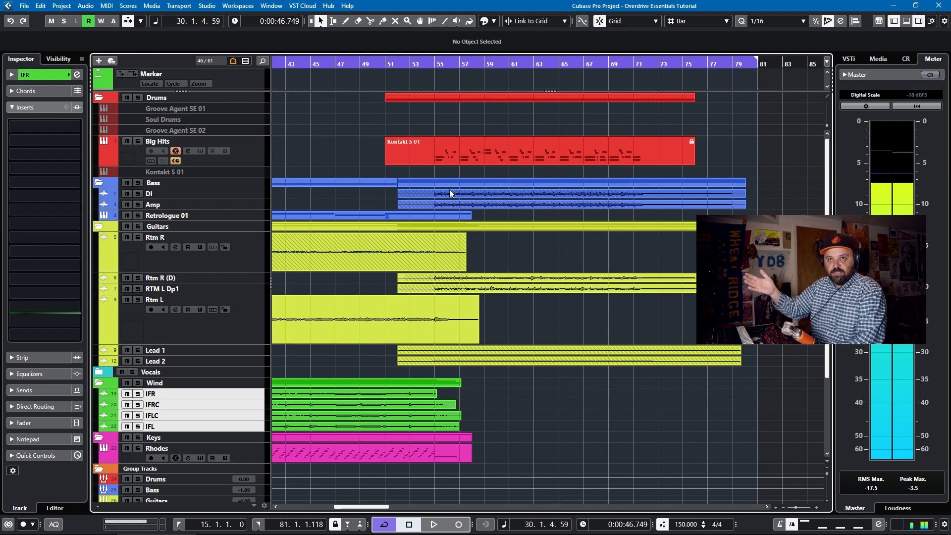
left_click(434, 64)
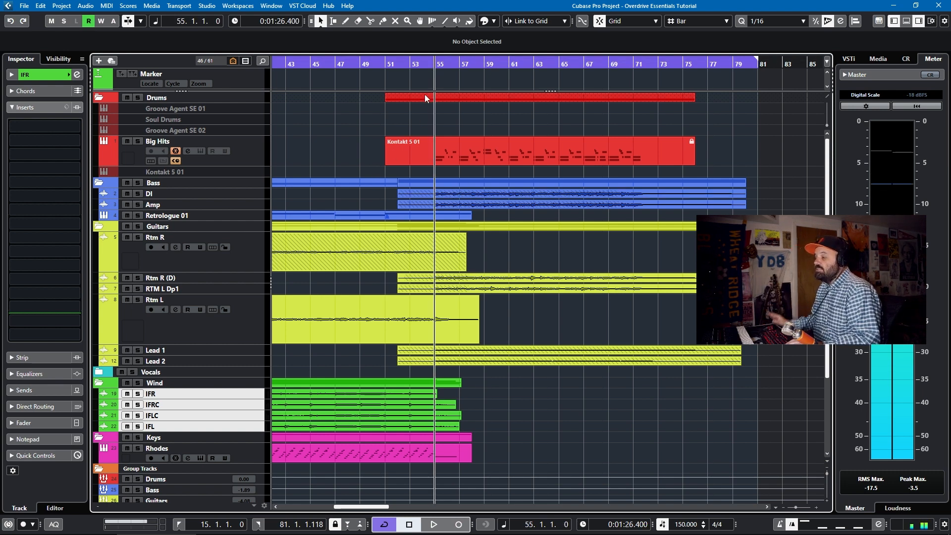
key("KP_Subtract")
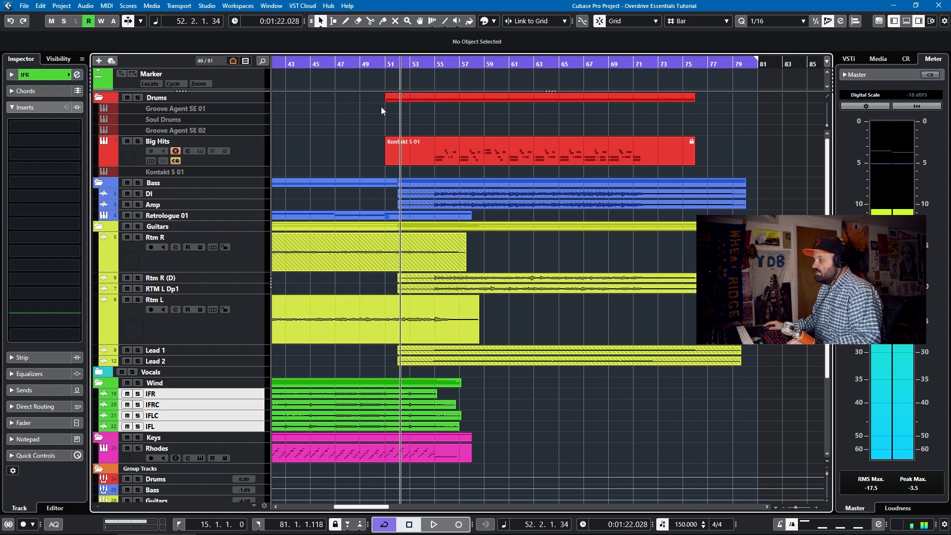
left_click(358, 63)
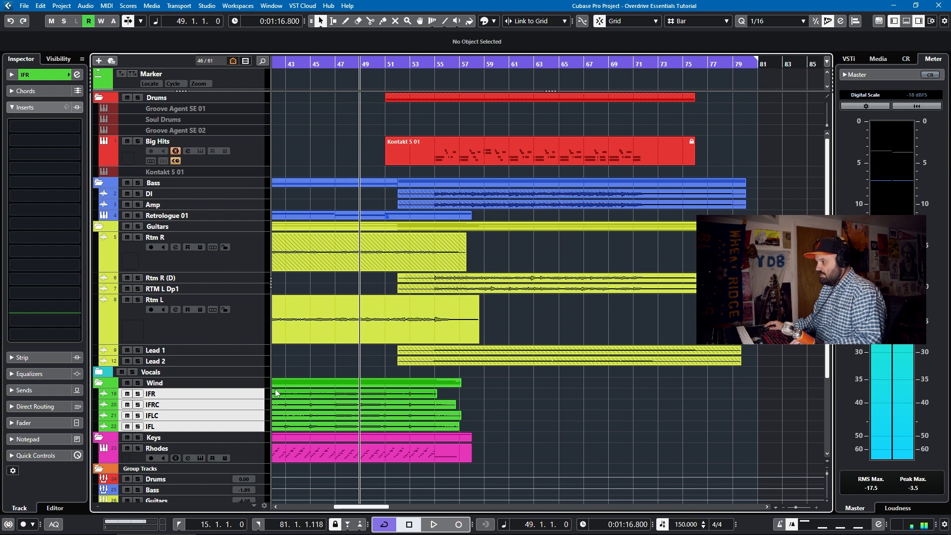
key("space")
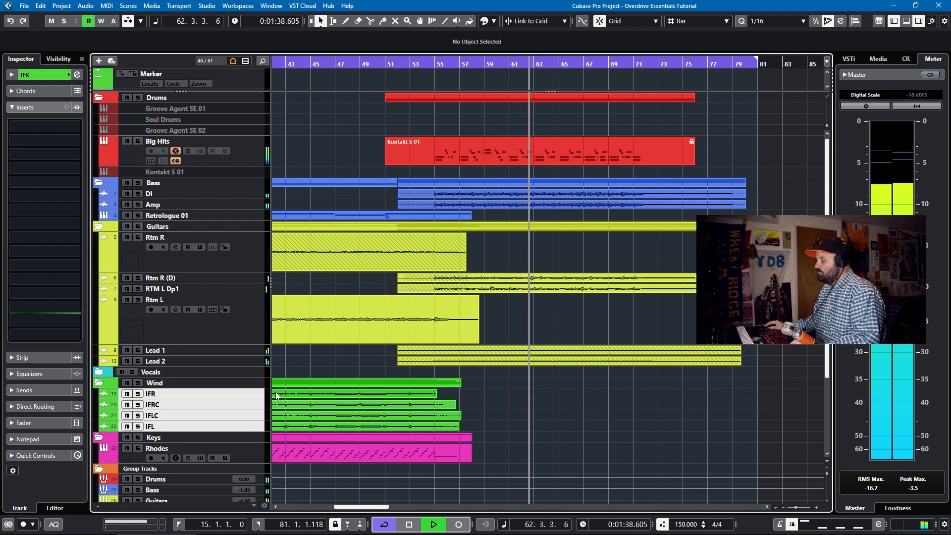
key("space")
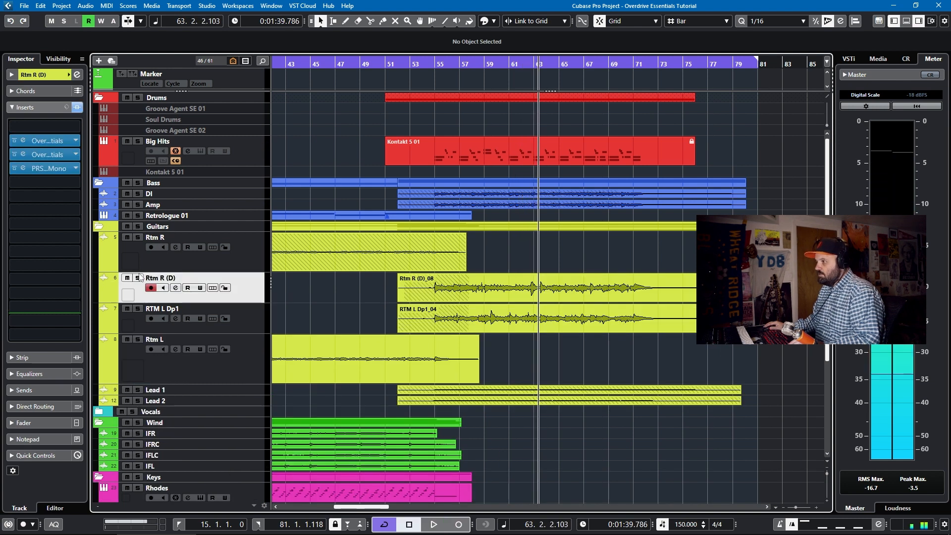
Solo Rtm R (D), play it from an earlier bar, and bypass its insert 2 Obsession pedal
left_click(140, 279)
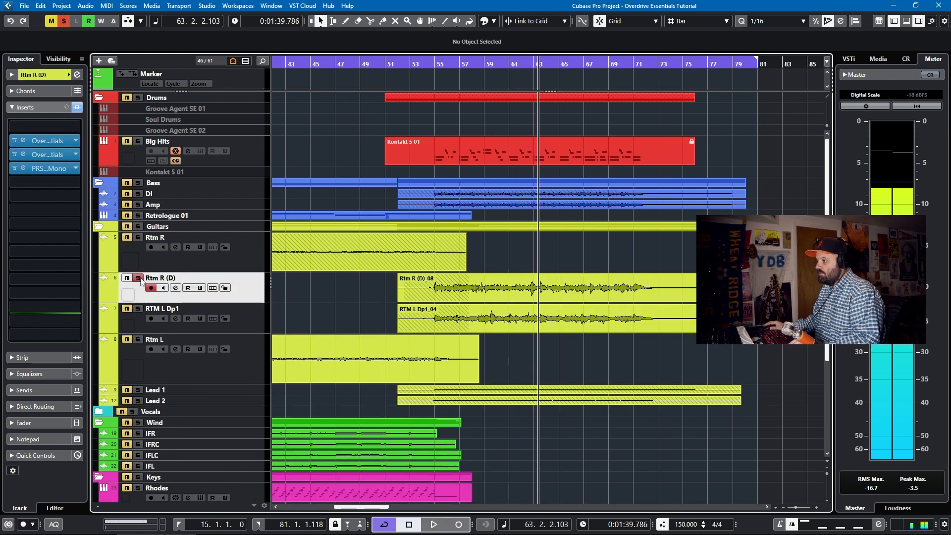
key("KP_Subtract")
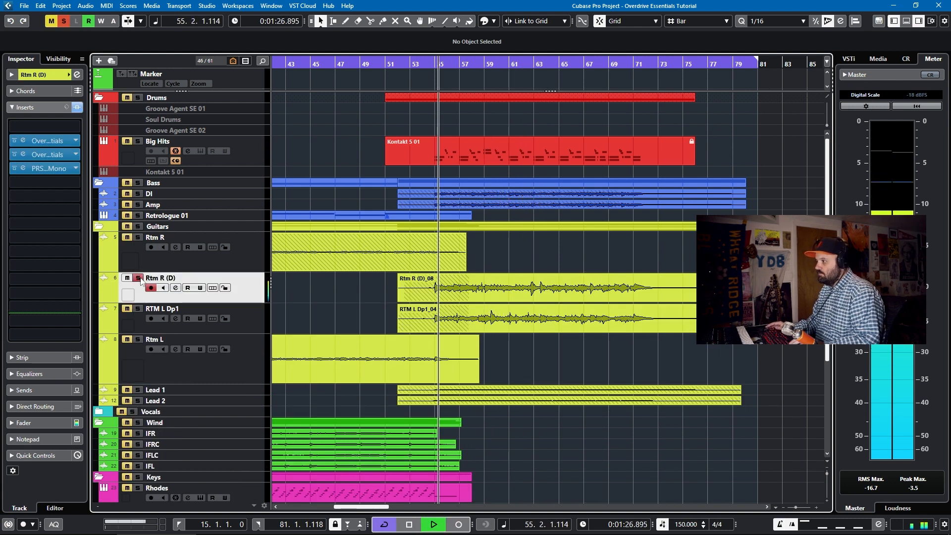
left_click(42, 143)
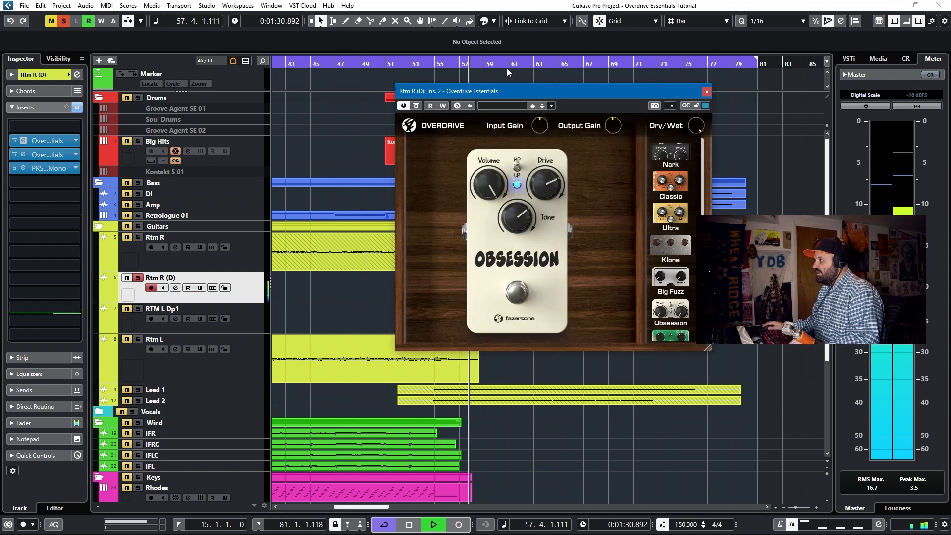
left_click(416, 105)
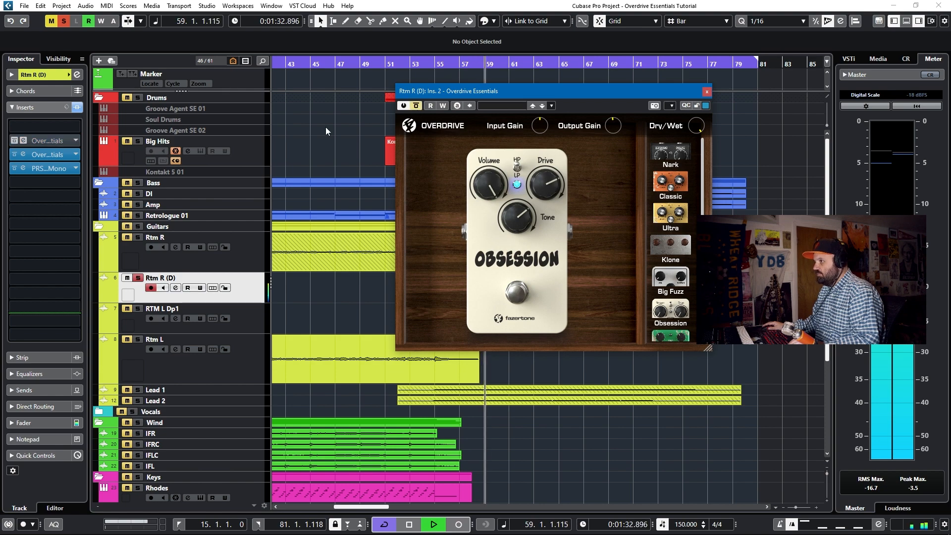
Open Rtm R (D)'s insert 3 Screamer, audition the track with both pedals bypassed, and reactivate both
left_click(55, 155)
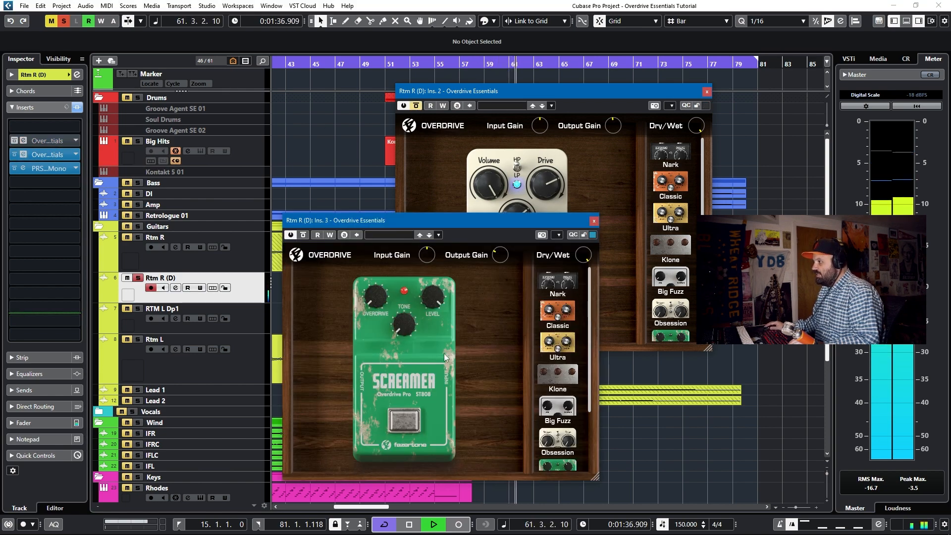
left_click(303, 236)
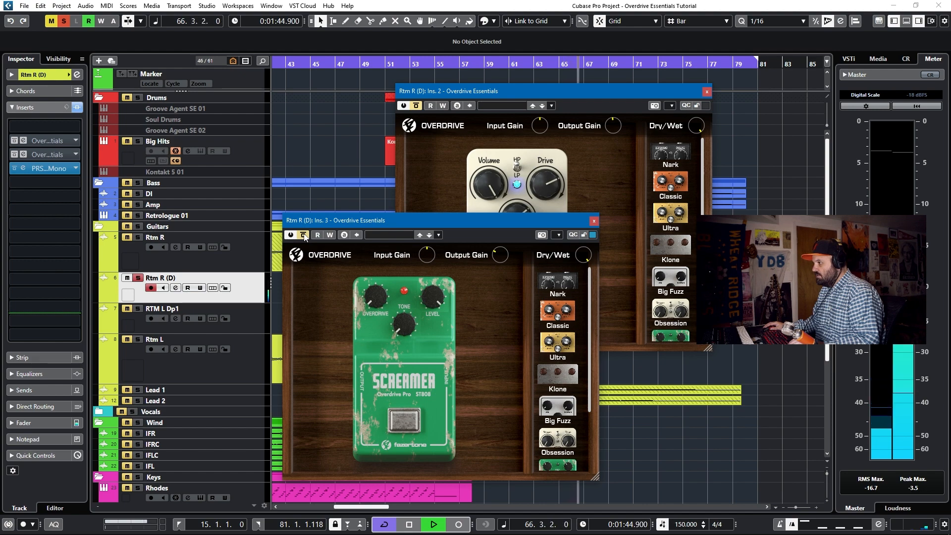
left_click(303, 235)
left_click(416, 105)
left_click(416, 106)
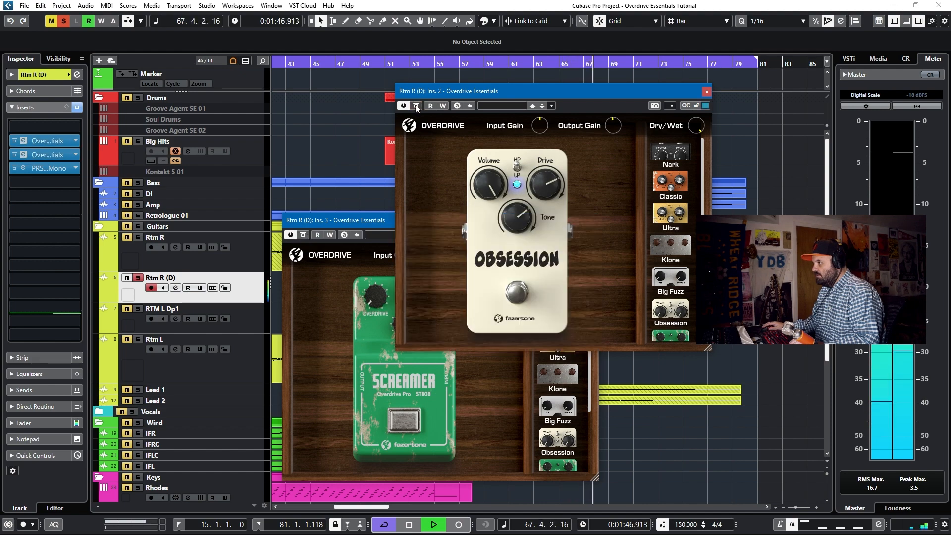
Stop playback, close both Rtm R (D) pedal editors, and select RTM L Dp1 as the soloed track
left_click(707, 94)
key("space")
key("Down")
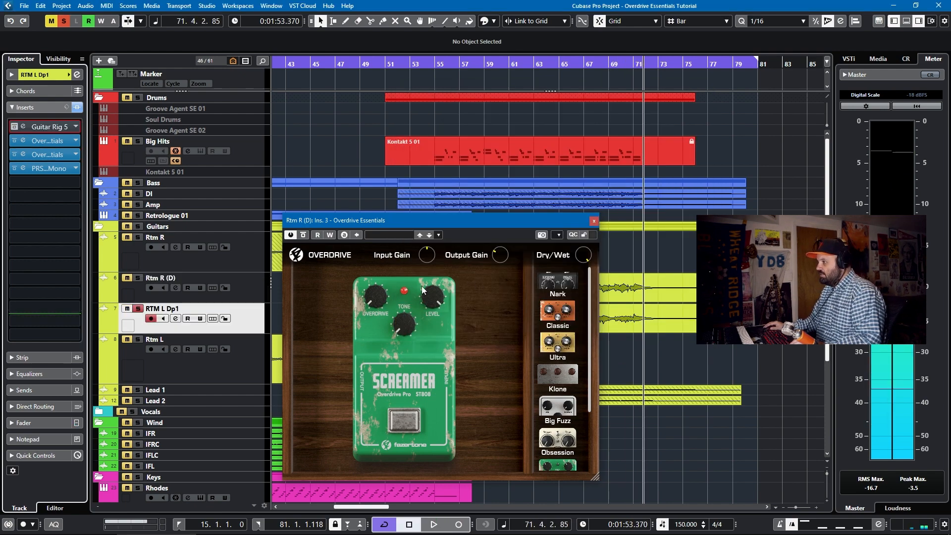
left_click(594, 222)
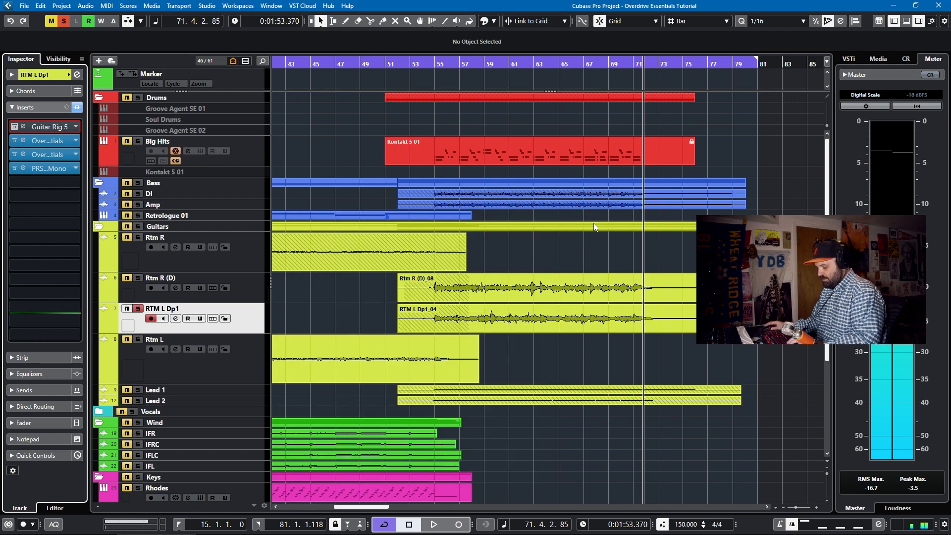
Play RTM L Dp1 from an earlier bar with its insert 2 Distortion and insert 3 Screamer editors open, one above the other
key("KP_Subtract")
key("space")
left_click(53, 140)
left_click_drag(543, 95, 249, 60)
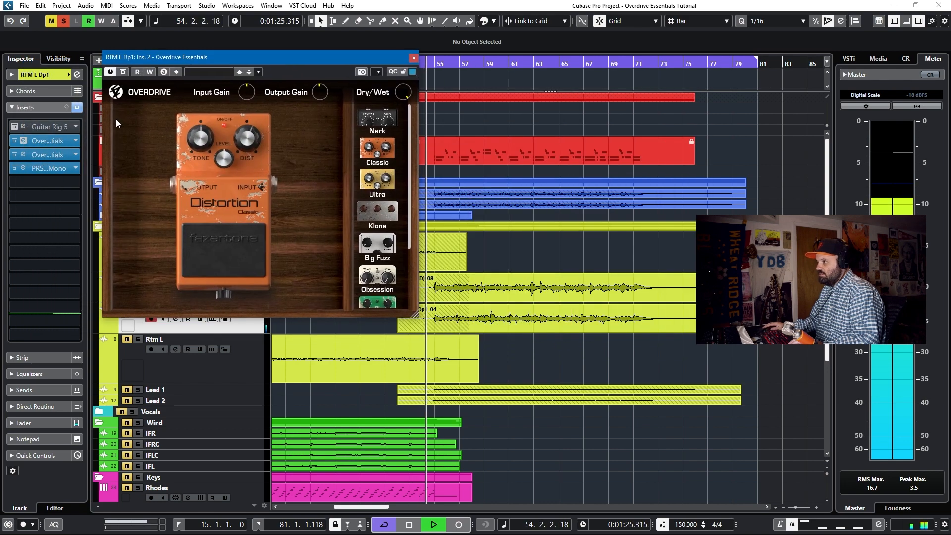
left_click(55, 154)
left_click_drag(442, 219, 260, 215)
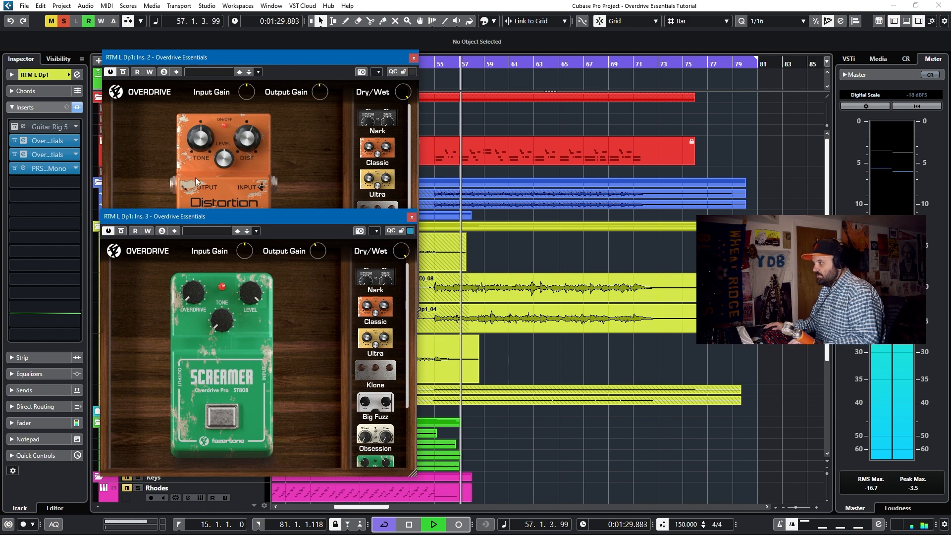
Audition RTM L Dp1 with the Distortion and Screamer pedals bypassed in turn, and reactivate the Screamer followed by the Distortion
left_click(123, 72)
left_click_drag(269, 58, 531, 35)
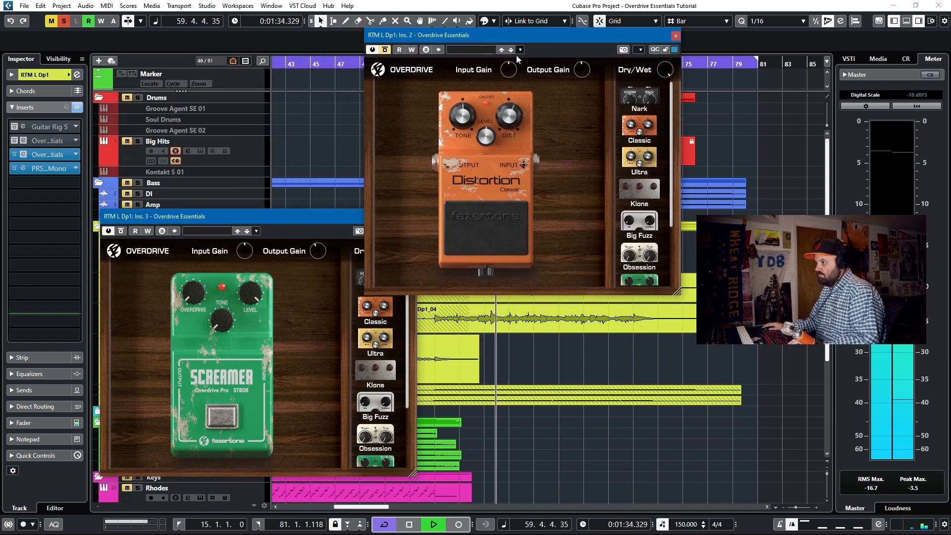
left_click(121, 231)
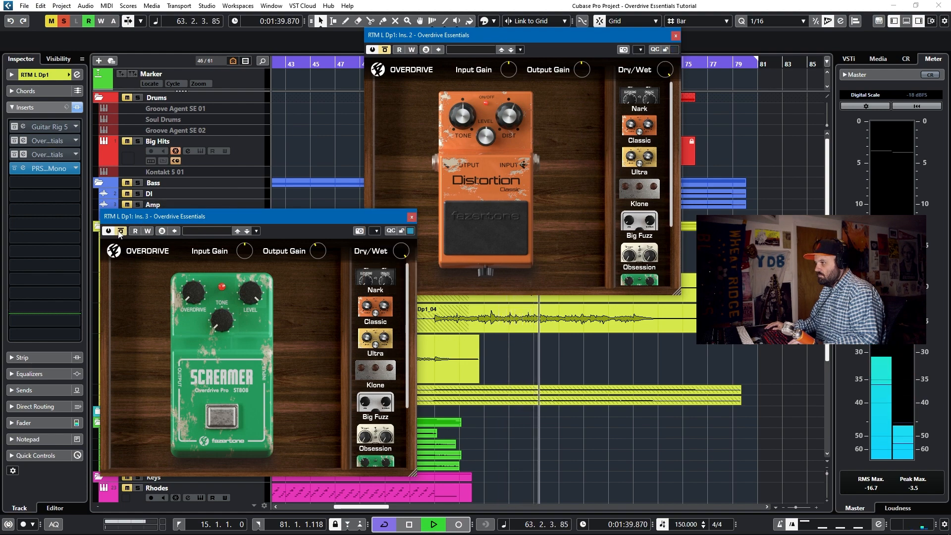
left_click(120, 232)
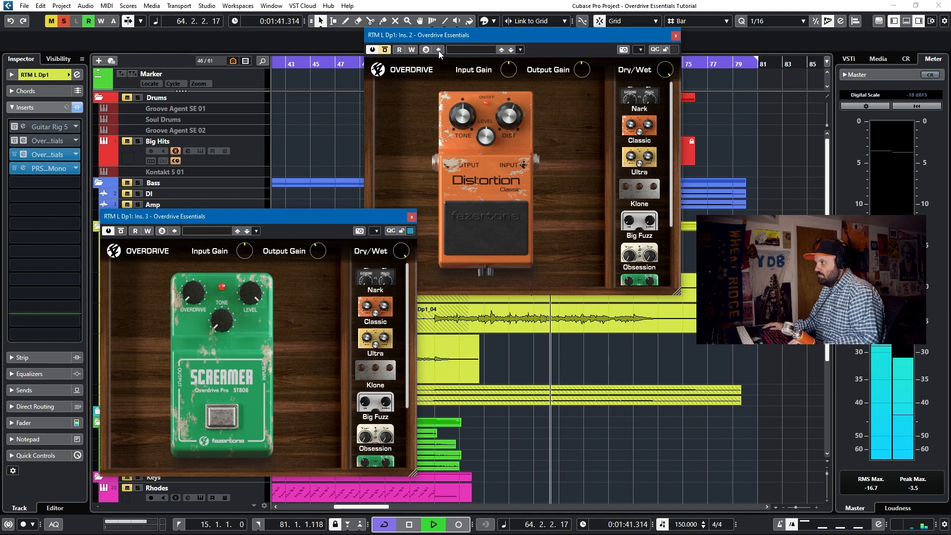
left_click(385, 50)
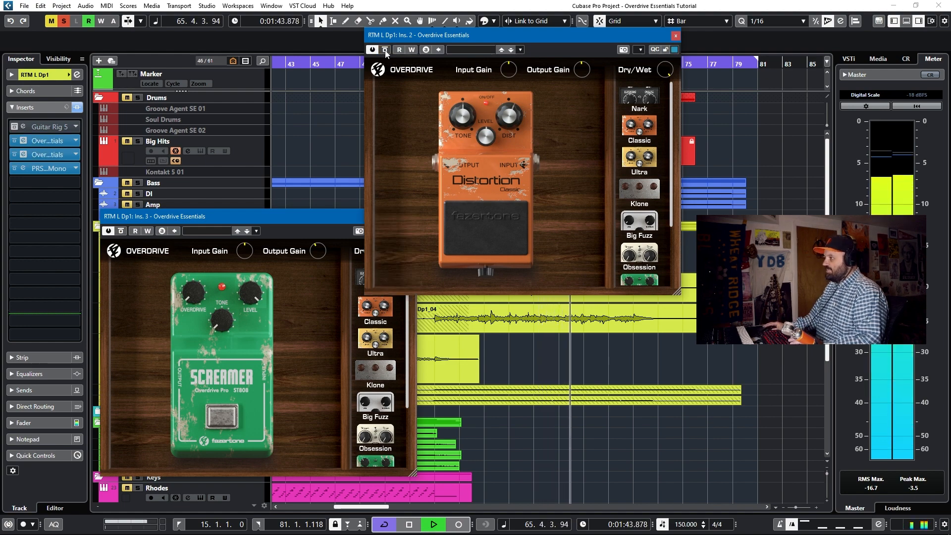
Close the RTM L Dp1 Distortion and Screamer editors and unsolo the track to bring the full mix back
left_click(675, 36)
left_click(412, 217)
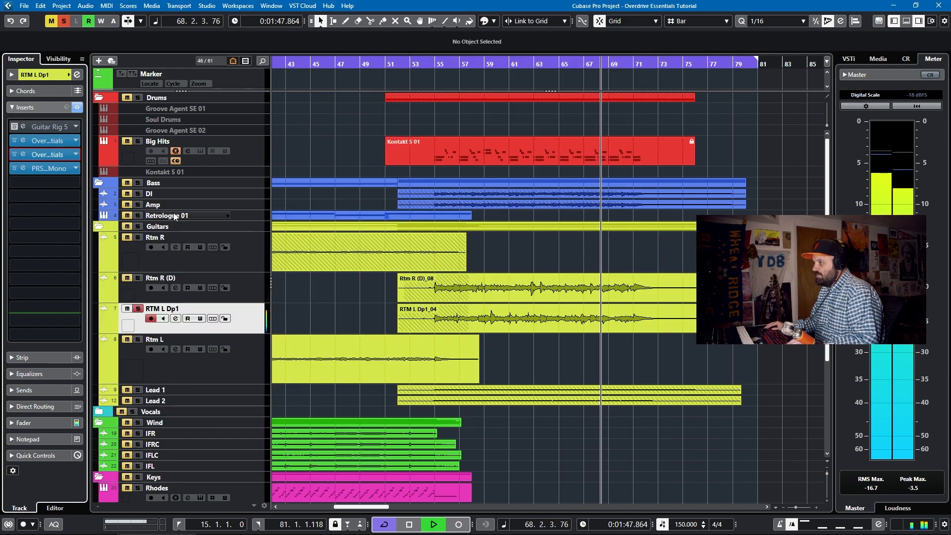
left_click(138, 309)
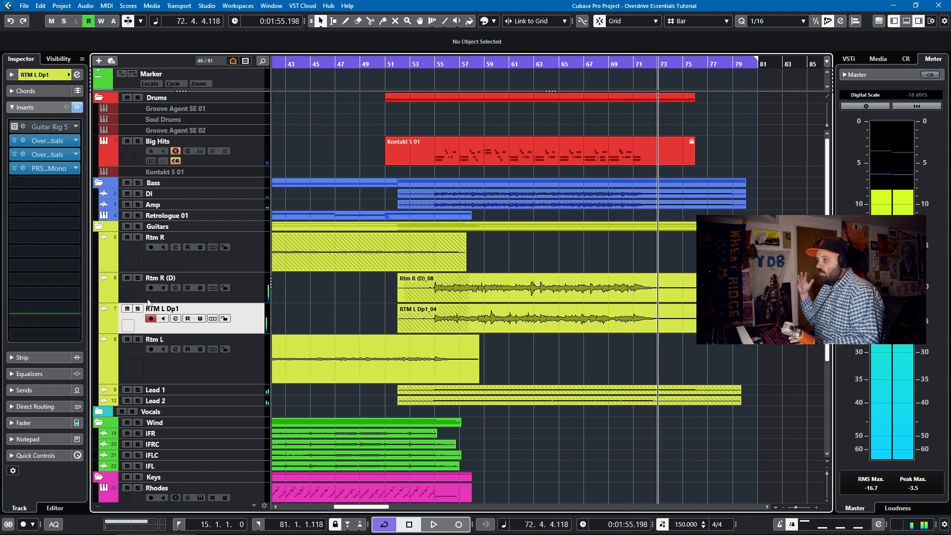
Audition Lead 2 soloed while viewing its insert 2 Distortion and insert 3 Screamer pedals, and close both editors
left_click(252, 406)
left_click(138, 401)
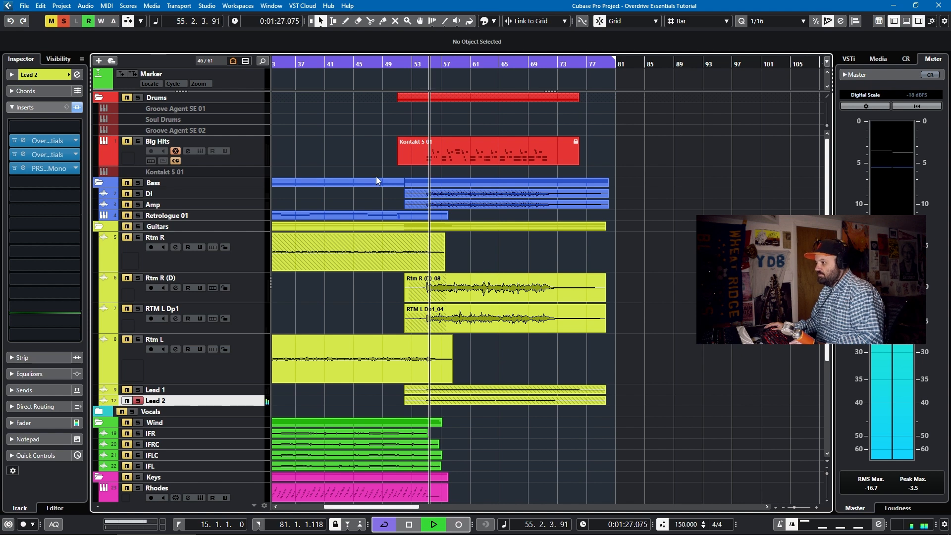
left_click(39, 143)
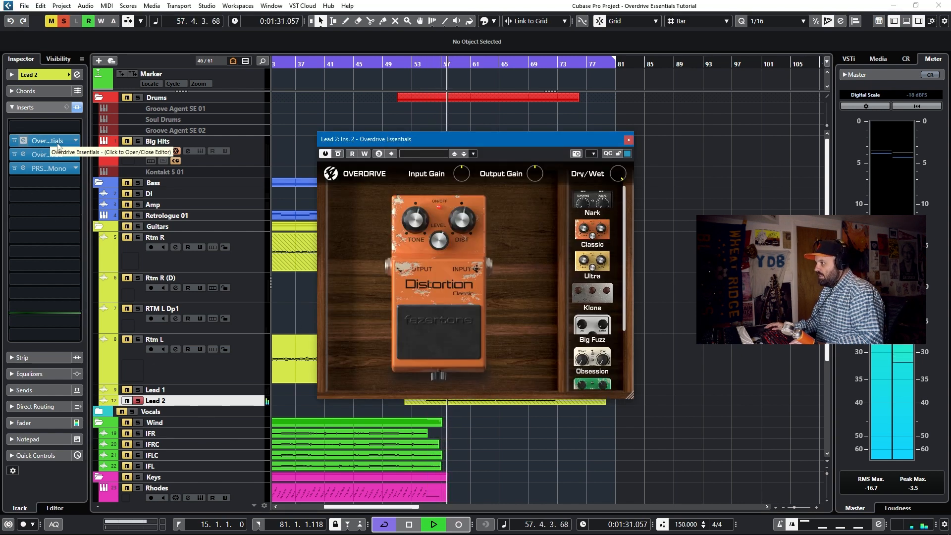
left_click(45, 153)
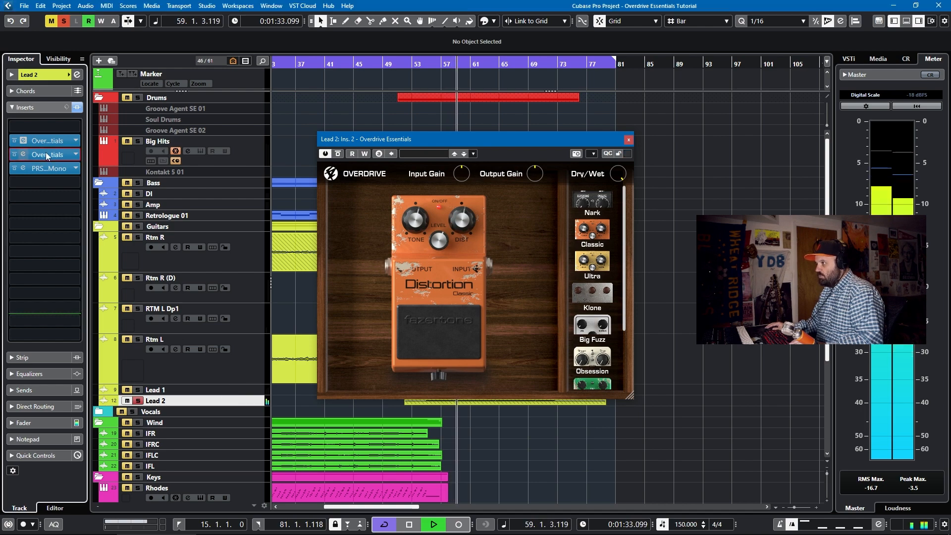
left_click(73, 144)
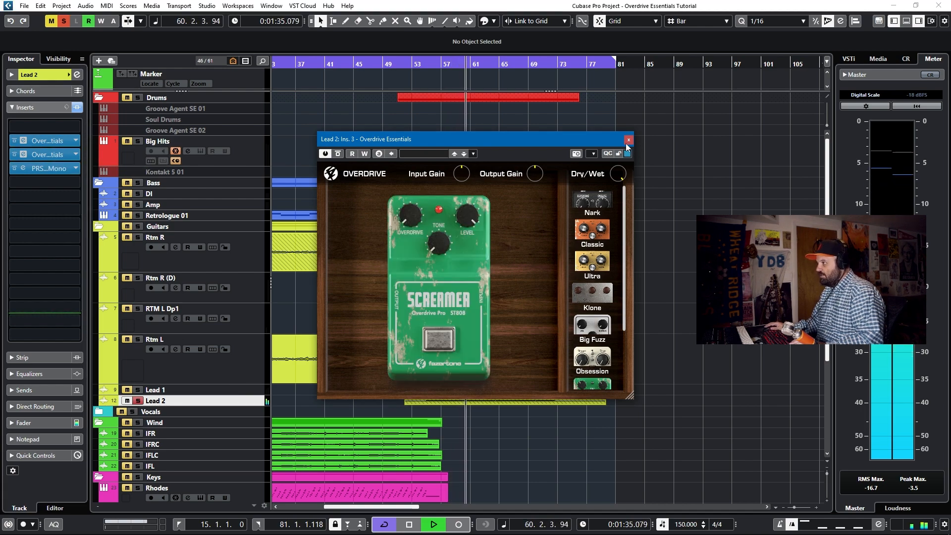
left_click(628, 141)
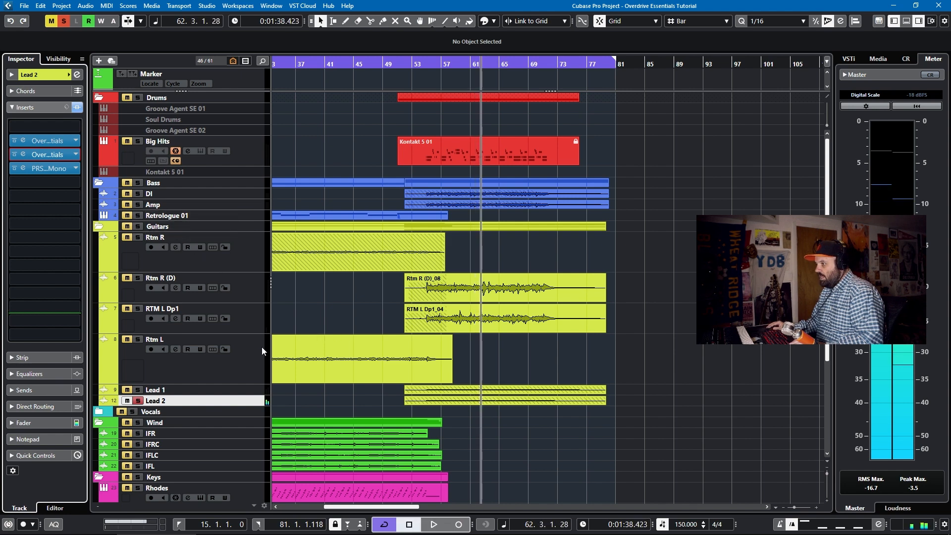
Play Lead 1 soloed from just before bar 53 with its insert 2 Arbiter, insert 3 Klone and insert 4 Screamer editors open
left_click(233, 391)
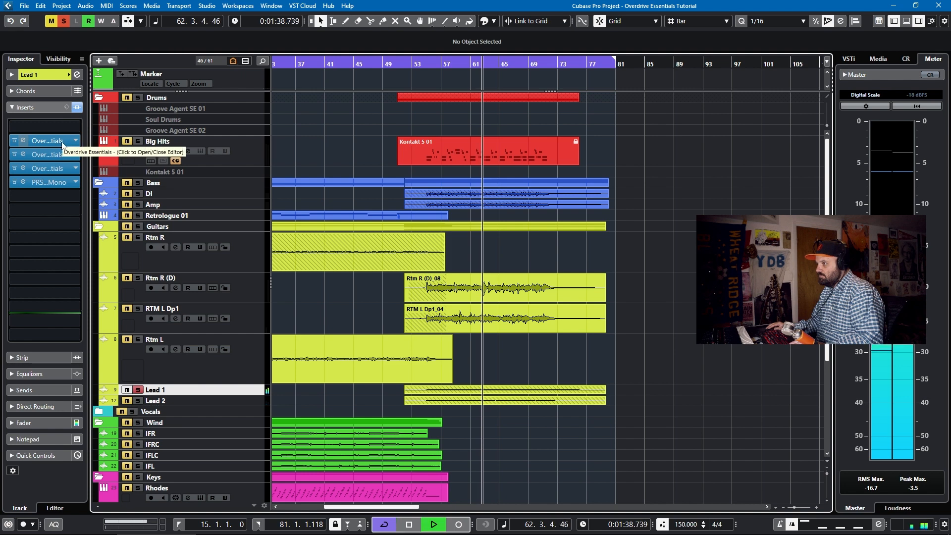
left_click(408, 65)
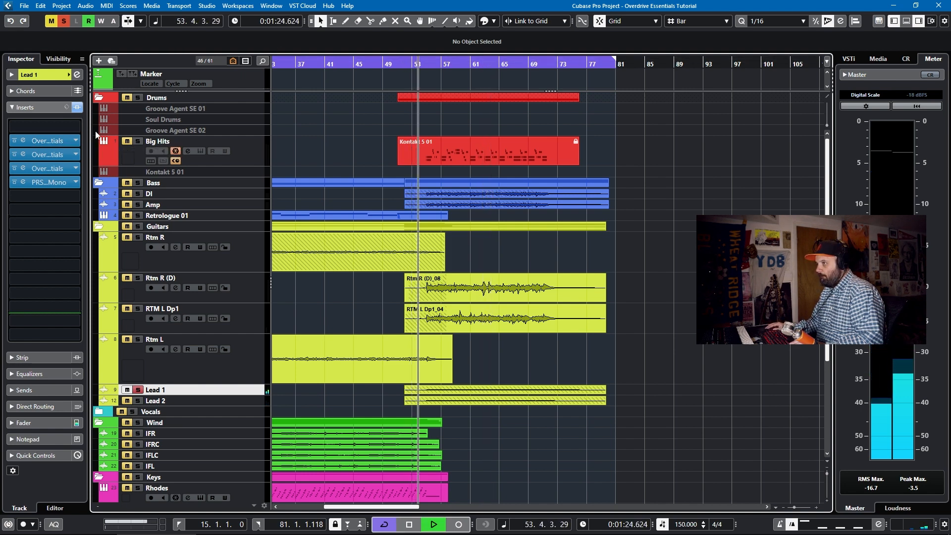
left_click(47, 142)
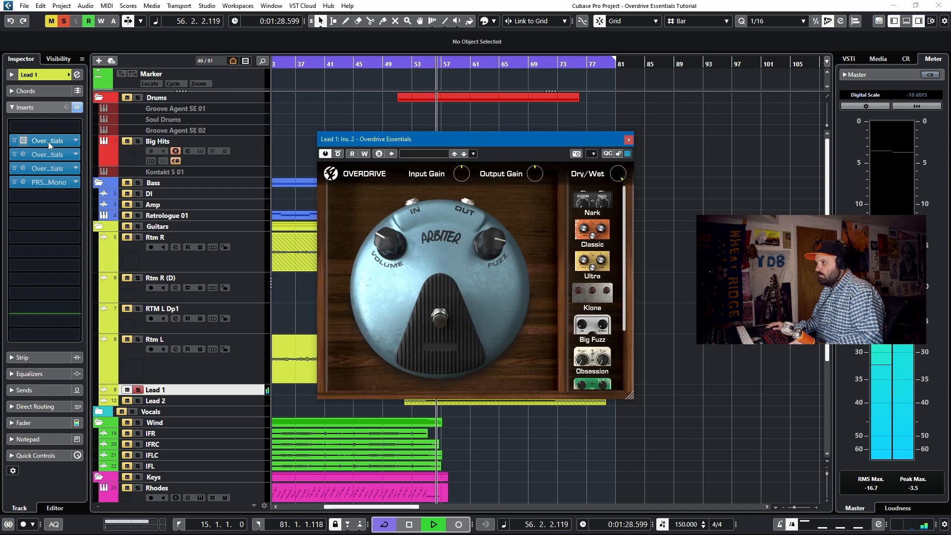
left_click(48, 155)
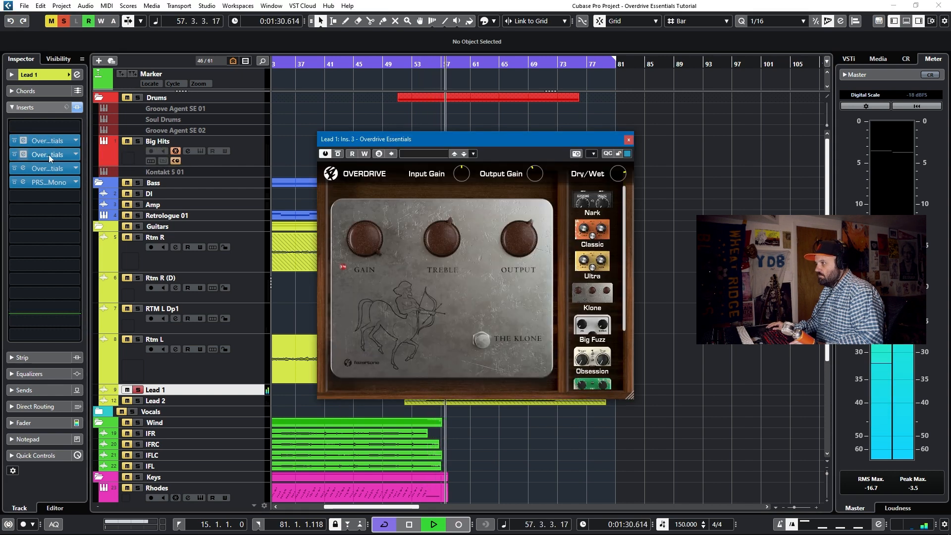
left_click(48, 169)
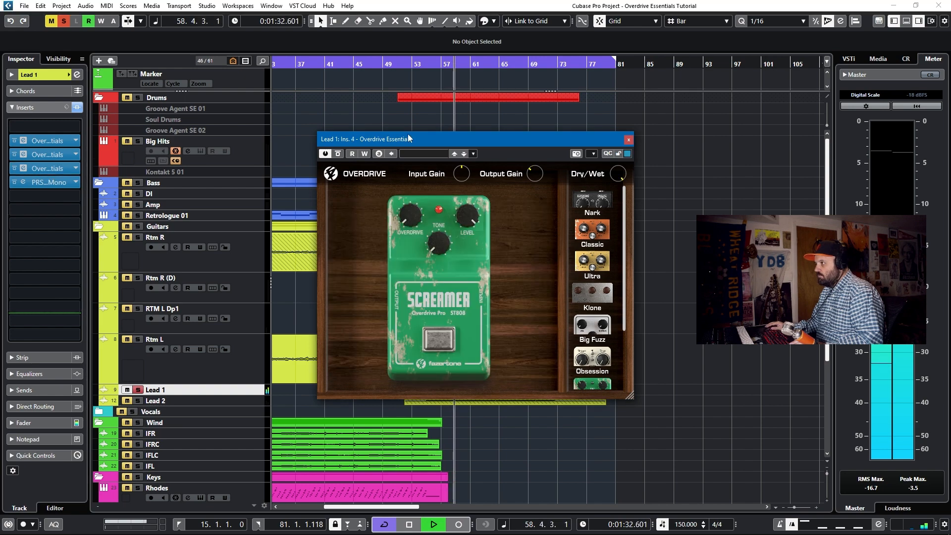
Spread the three Lead 1 pedal editors in a cascade so the Arbiter, Klone and Screamer can be seen together
left_click_drag(345, 142, 545, 219)
left_click_drag(519, 142, 581, 132)
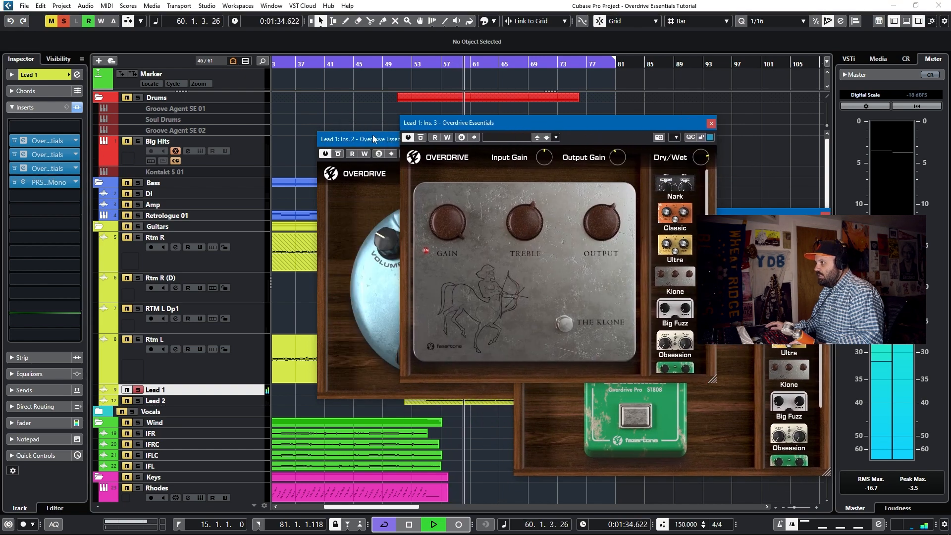
left_click_drag(374, 141, 105, 67)
left_click_drag(477, 126, 319, 105)
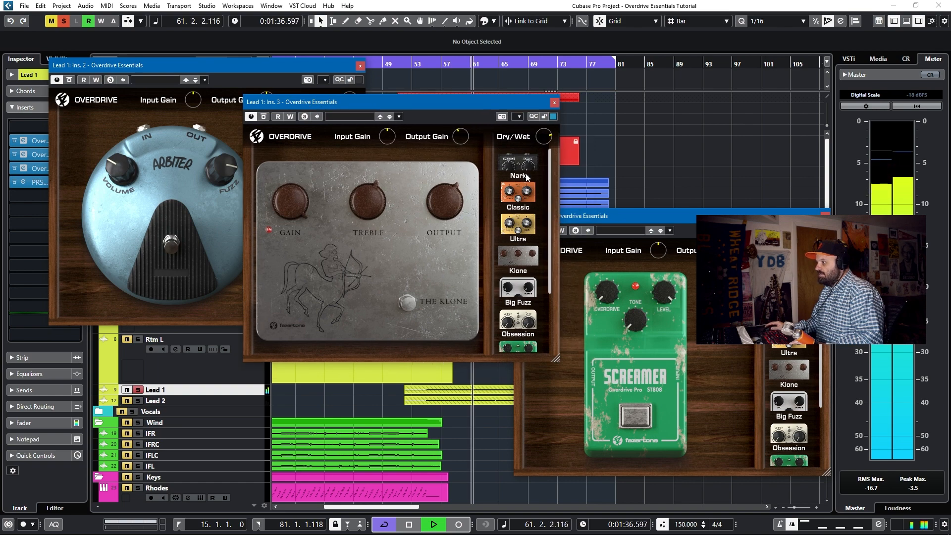
left_click_drag(632, 216, 560, 199)
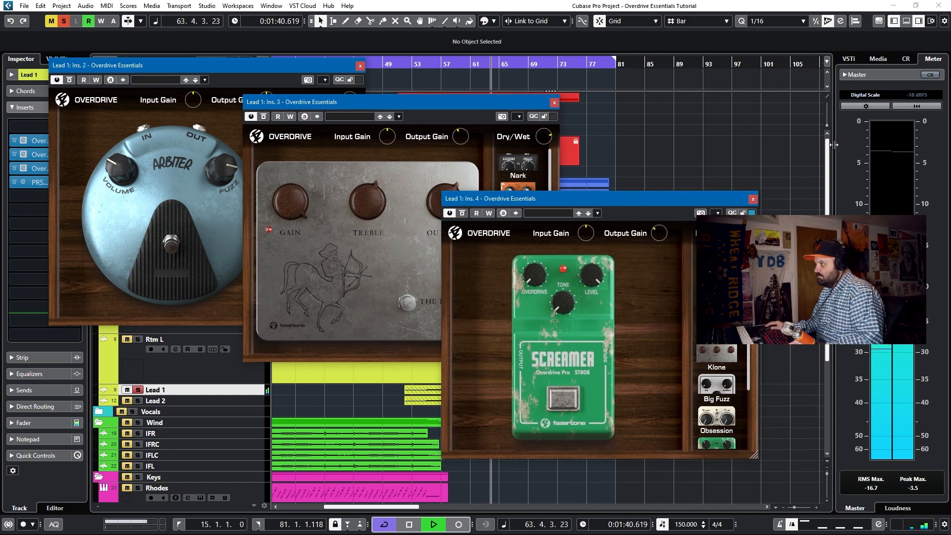
Close all three Lead 1 pedal editors, restart playback around bar 53, and unsolo Lead 1 to hear the full mix
left_click(753, 201)
left_click(554, 102)
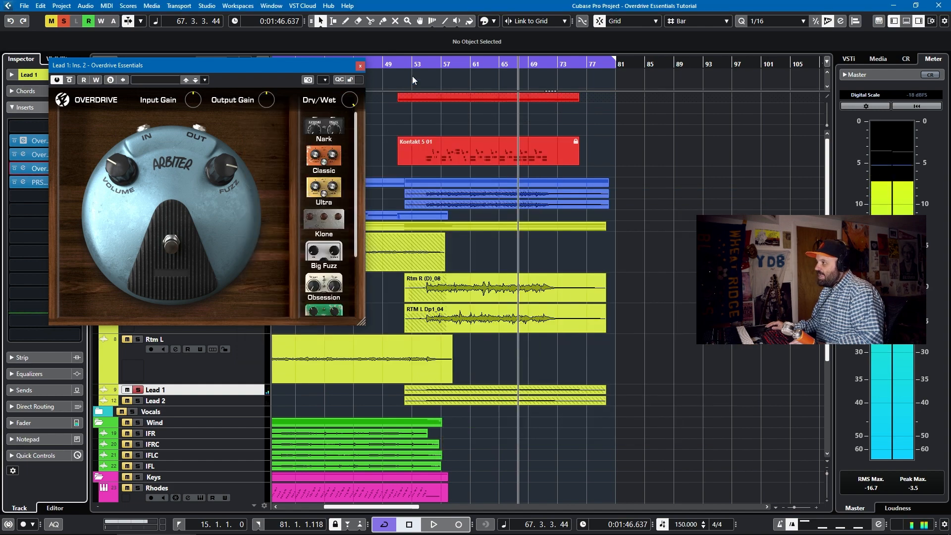
left_click(361, 65)
left_click(416, 66)
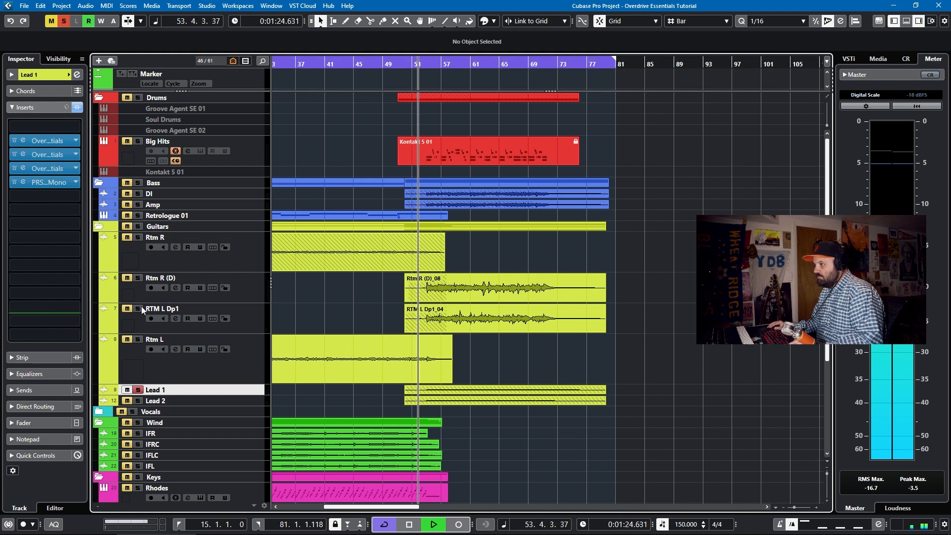
left_click(139, 389)
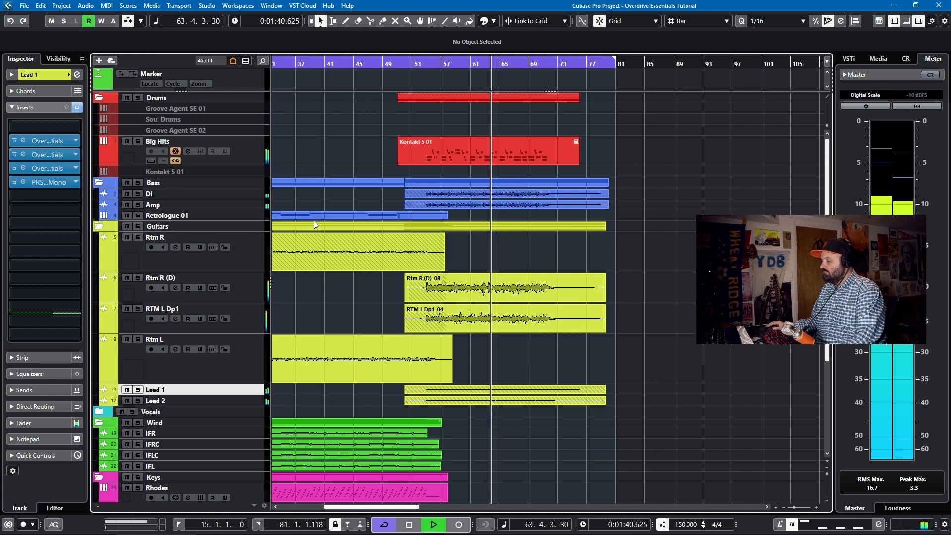
Compare two sections of the full mix by playing briefly from bar 36 and from bar 60, stopping after each
key("space")
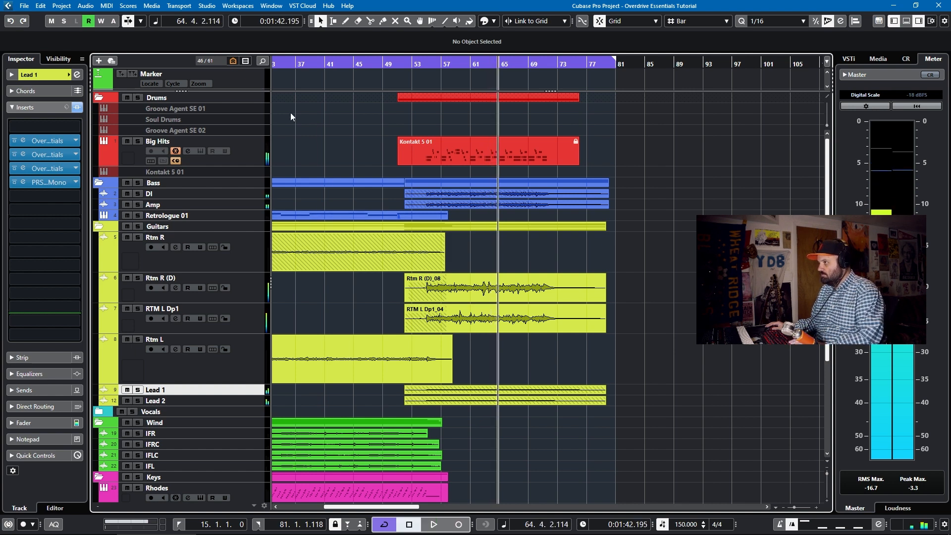
left_click(288, 63)
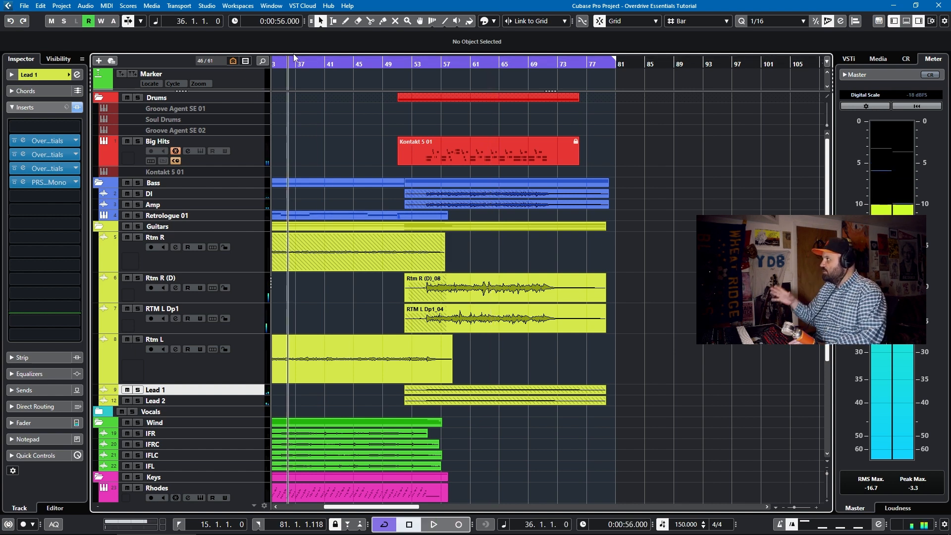
key("space")
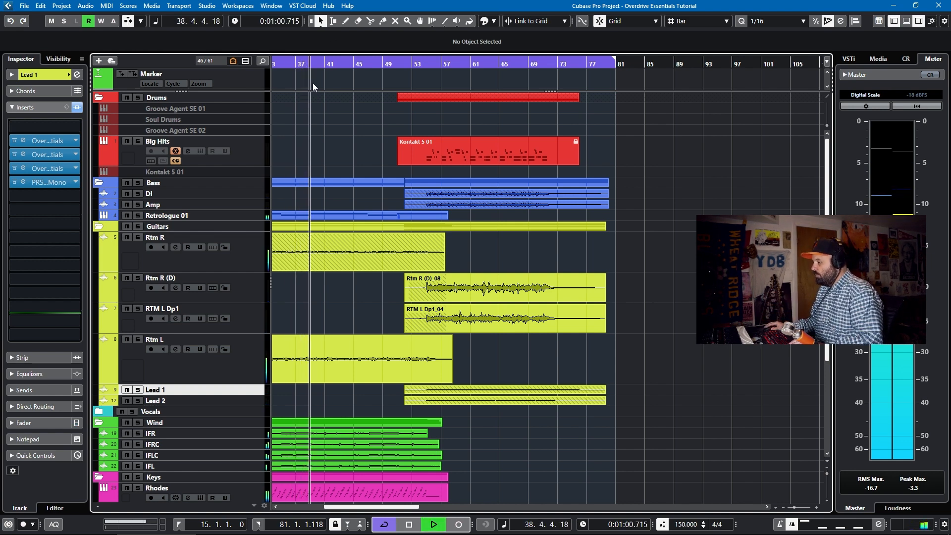
key("space")
left_click(464, 63)
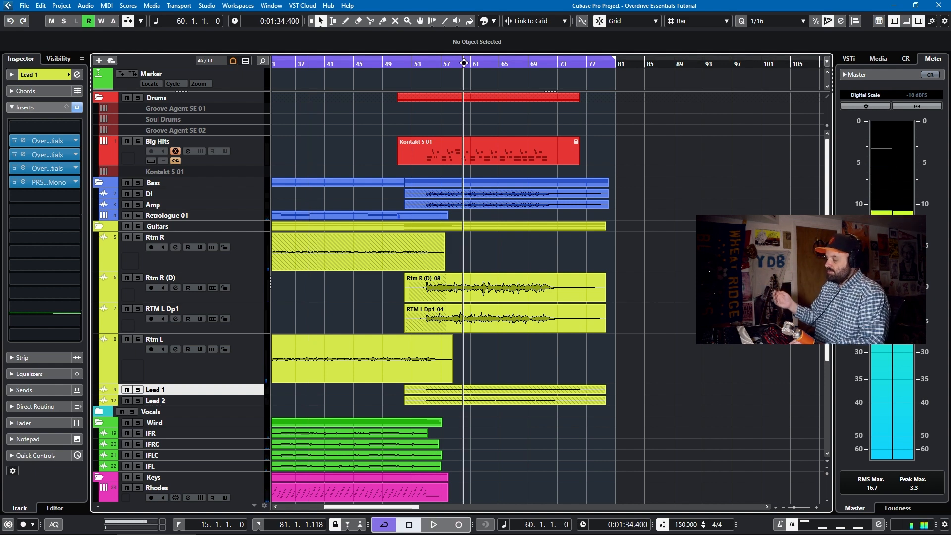
key("space")
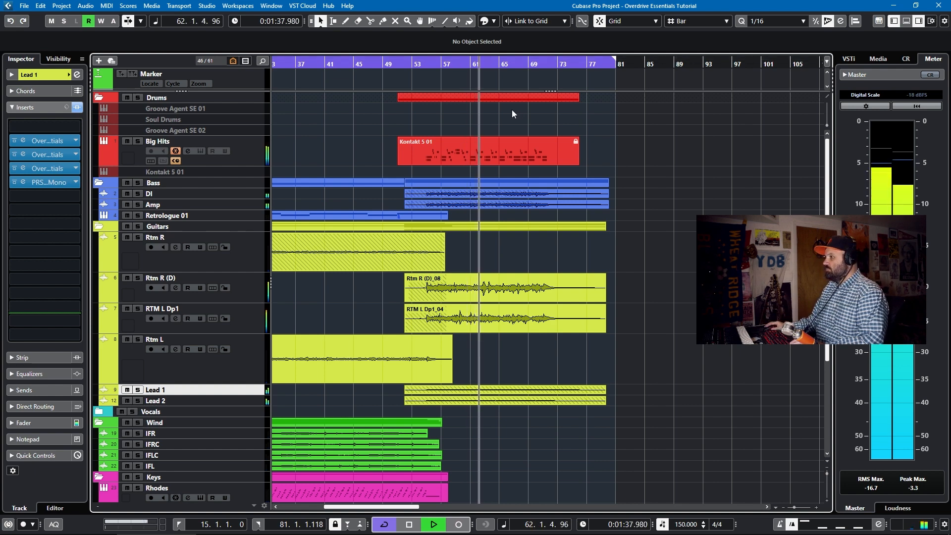
key("space")
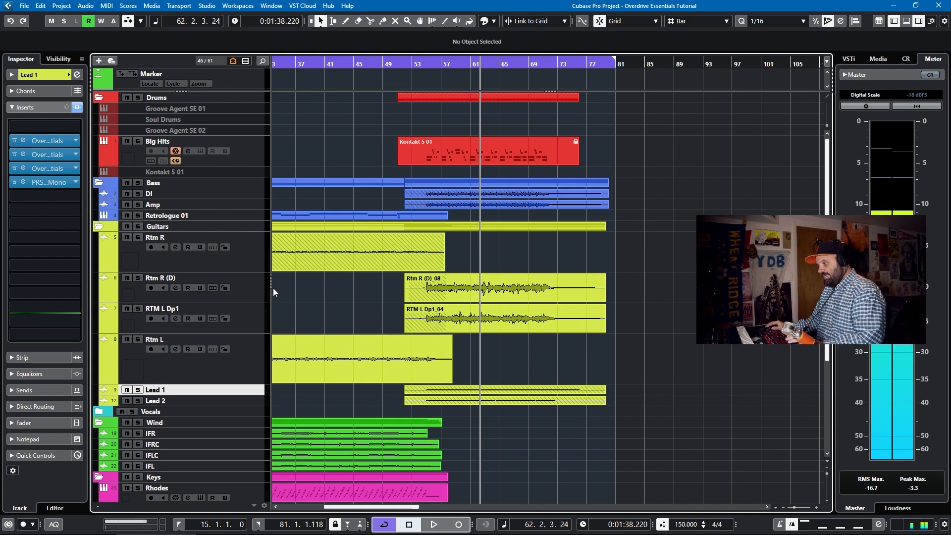
Reopen Lead 1's Arbiter, Klone and Screamer editors with playback stopped, arranged so all three pedals are in view
left_click(52, 143)
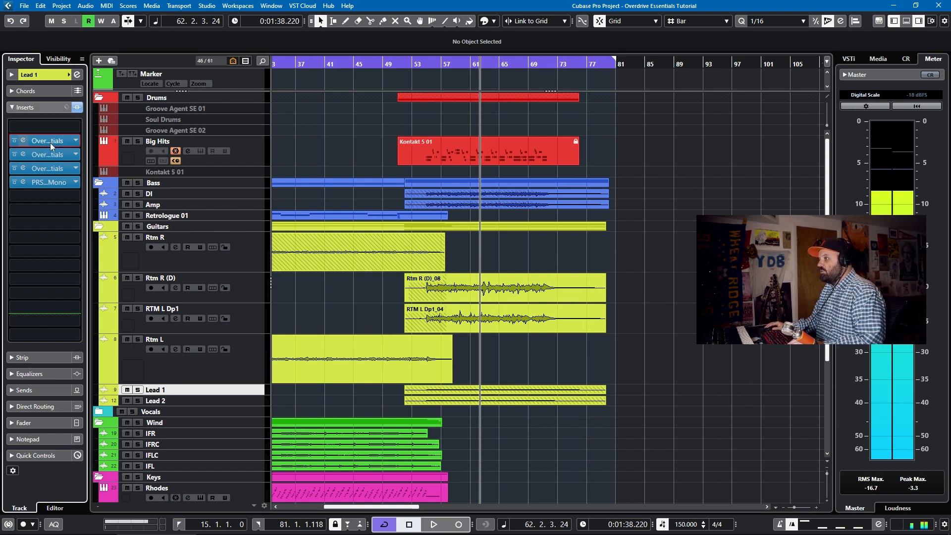
left_click(50, 143)
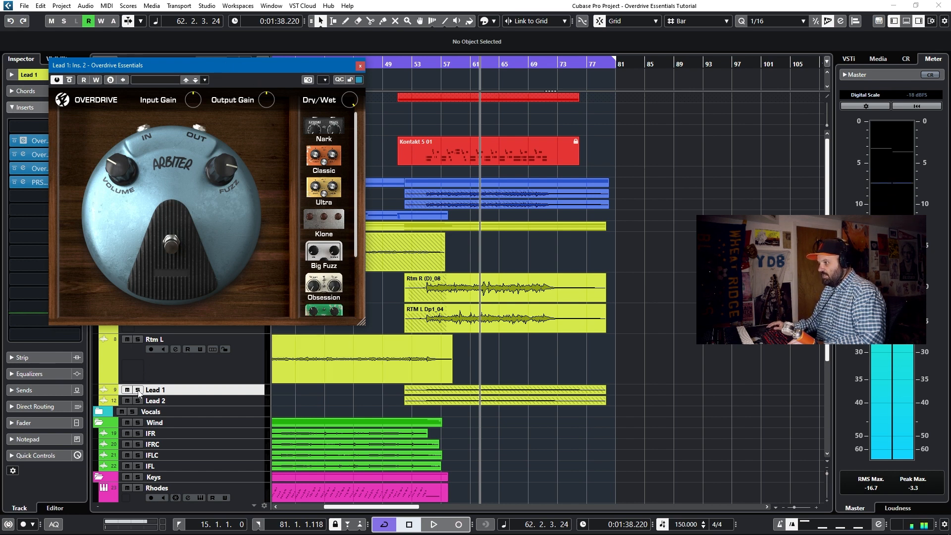
left_click_drag(251, 65, 297, 33)
left_click(65, 154)
left_click_drag(426, 109, 454, 98)
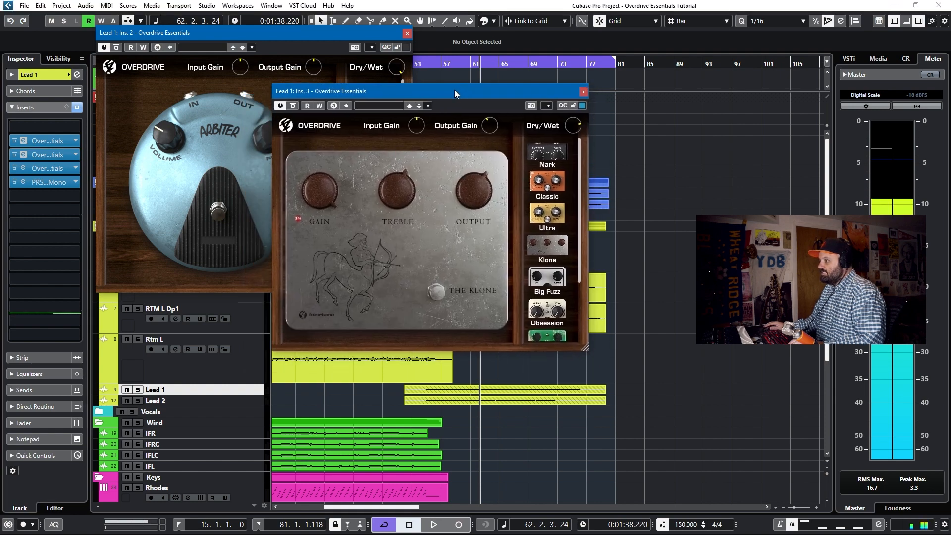
left_click(65, 168)
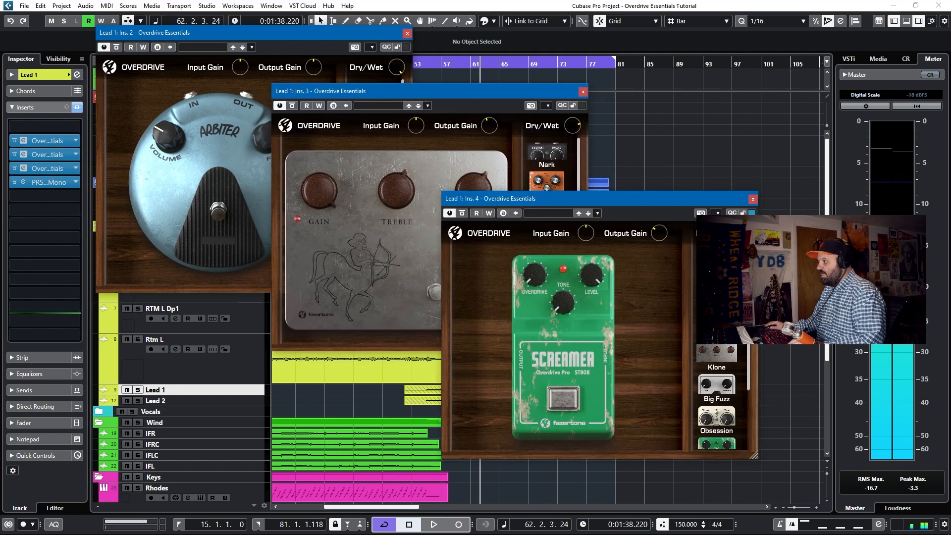
Close the Arbiter, Klone and Screamer editors of Lead 1, and view insert 2's setting and slot options without applying any
left_click(753, 201)
left_click(583, 92)
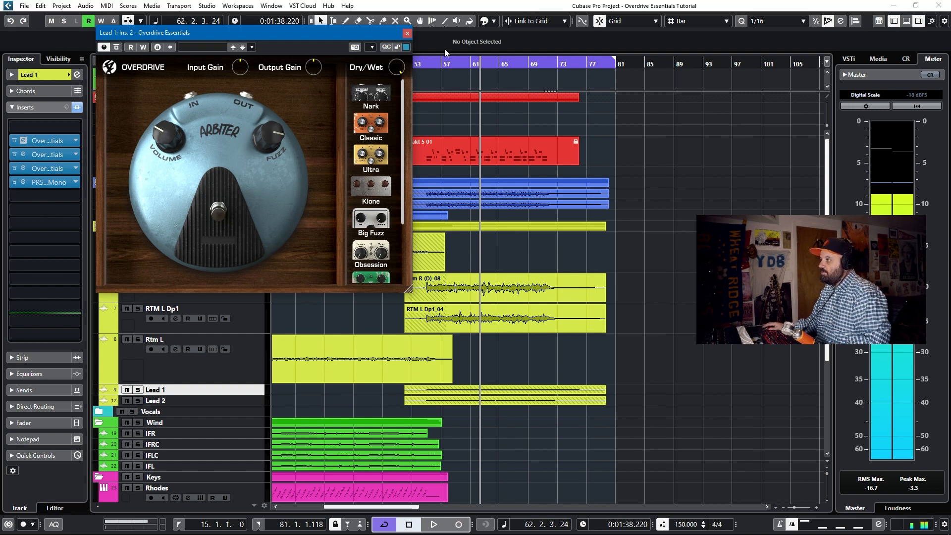
left_click(407, 33)
right_click(51, 142)
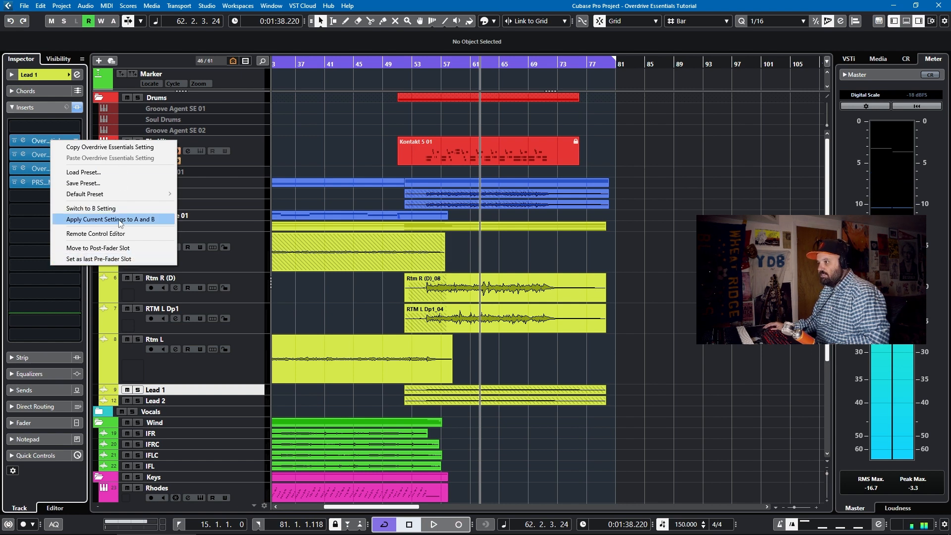
left_click(328, 188)
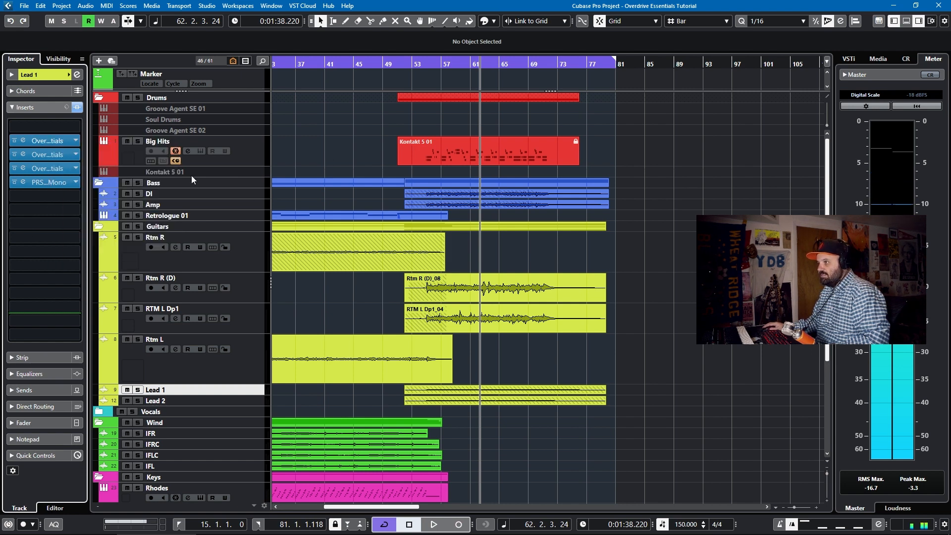